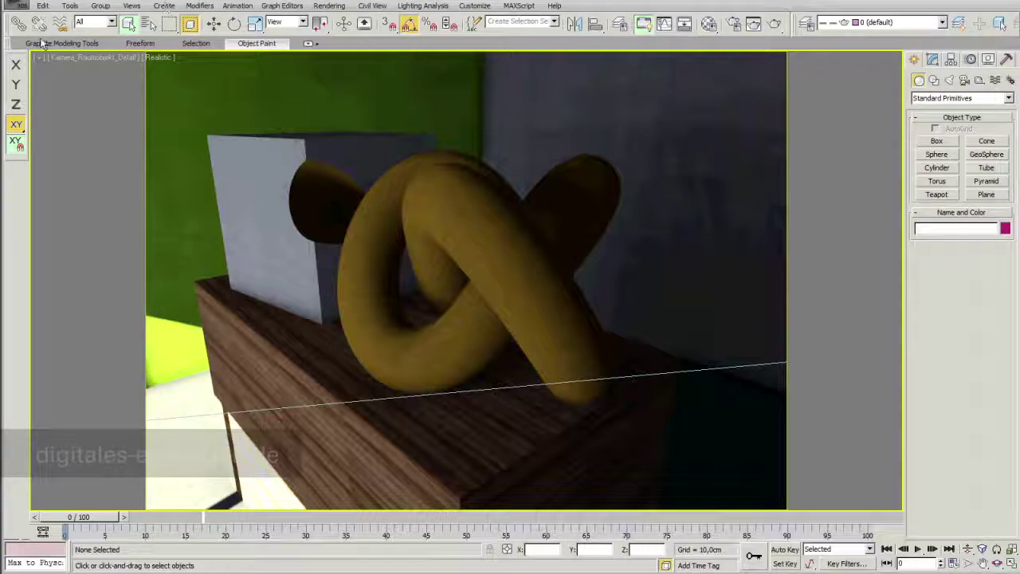
Step: Clear the knot scene with New All and start merging objects from another scene file
left_click(23, 6)
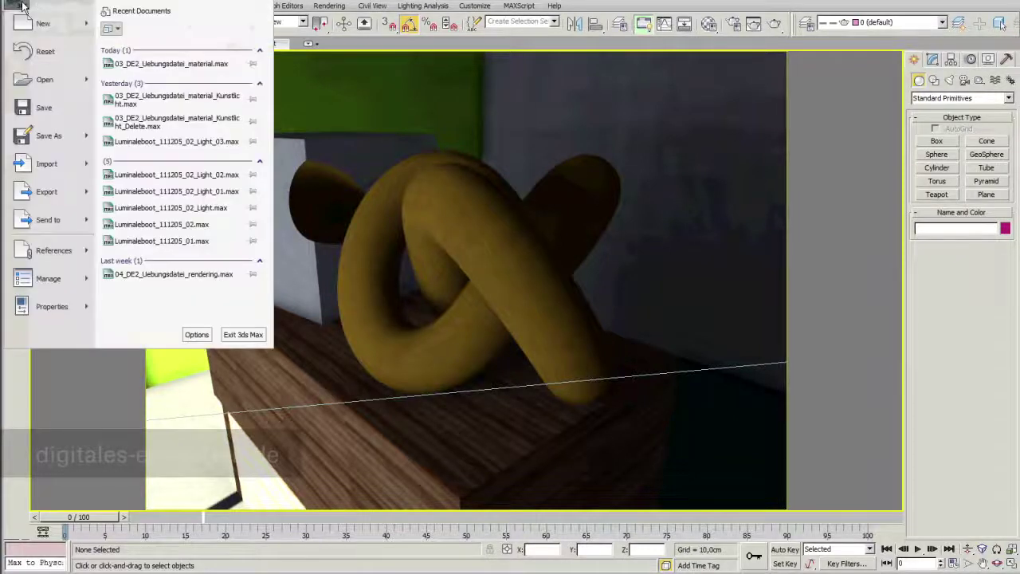
mouse_move(44, 23)
left_click(144, 68)
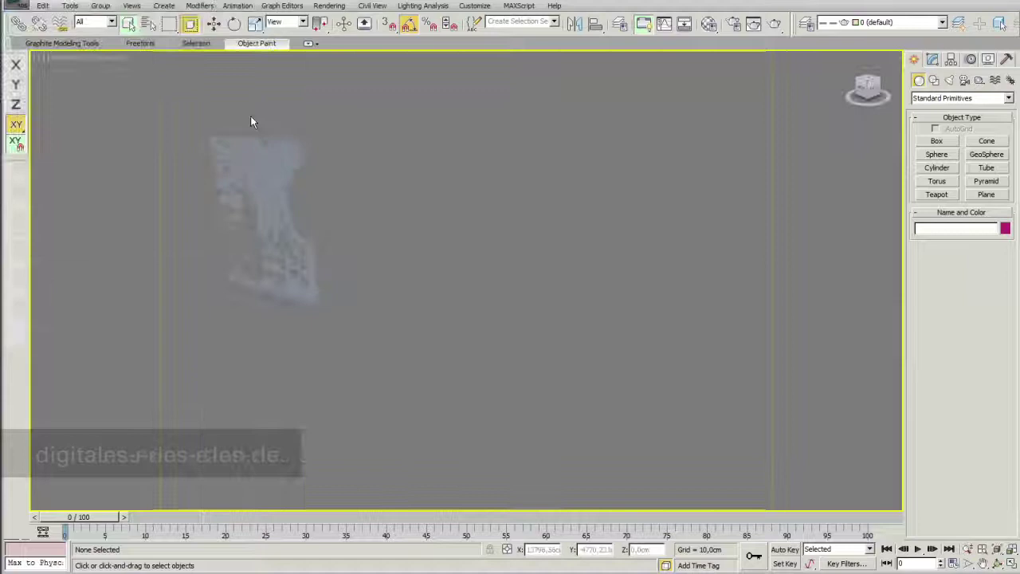
left_click(16, 8)
mouse_move(47, 163)
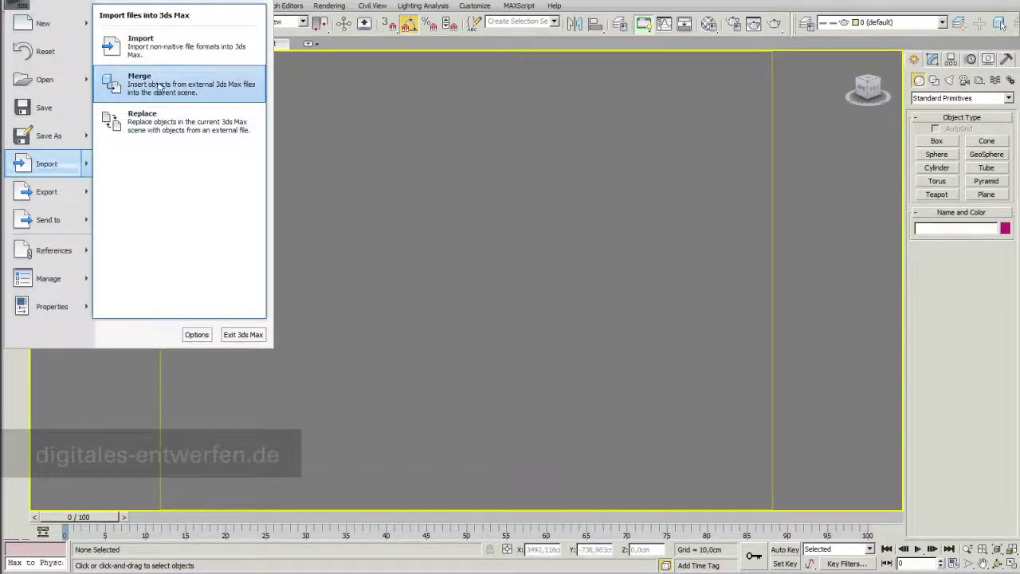
left_click(159, 85)
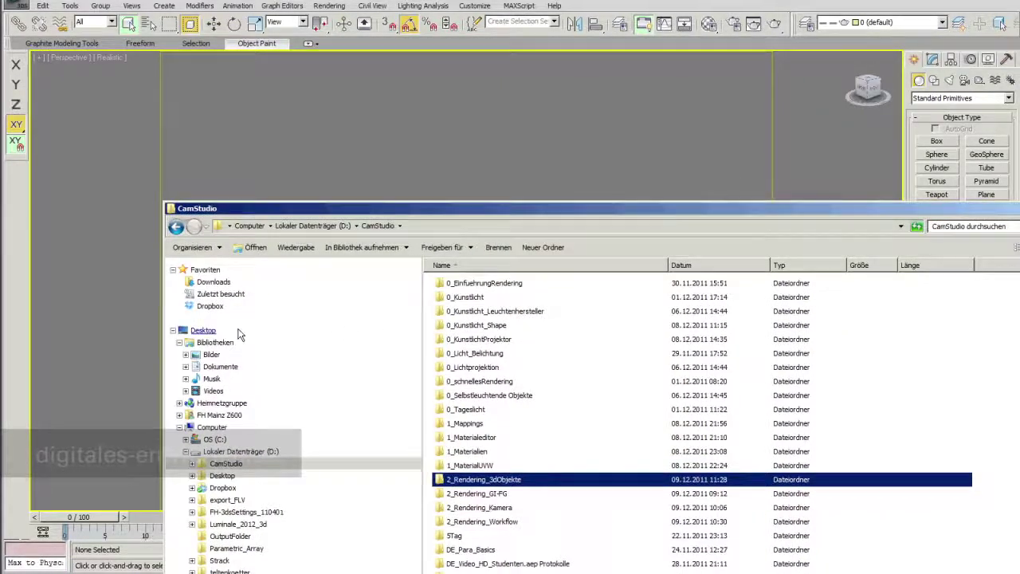
Step: List the Desktop folder, widen the Name column, and move the file browser out of view
left_click(212, 331)
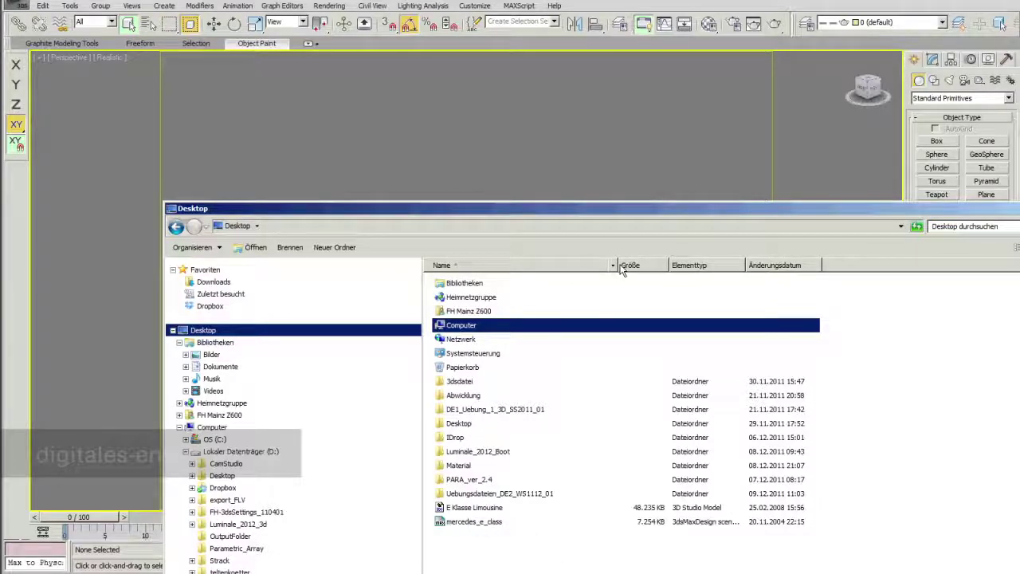
left_click_drag(621, 269, 662, 269)
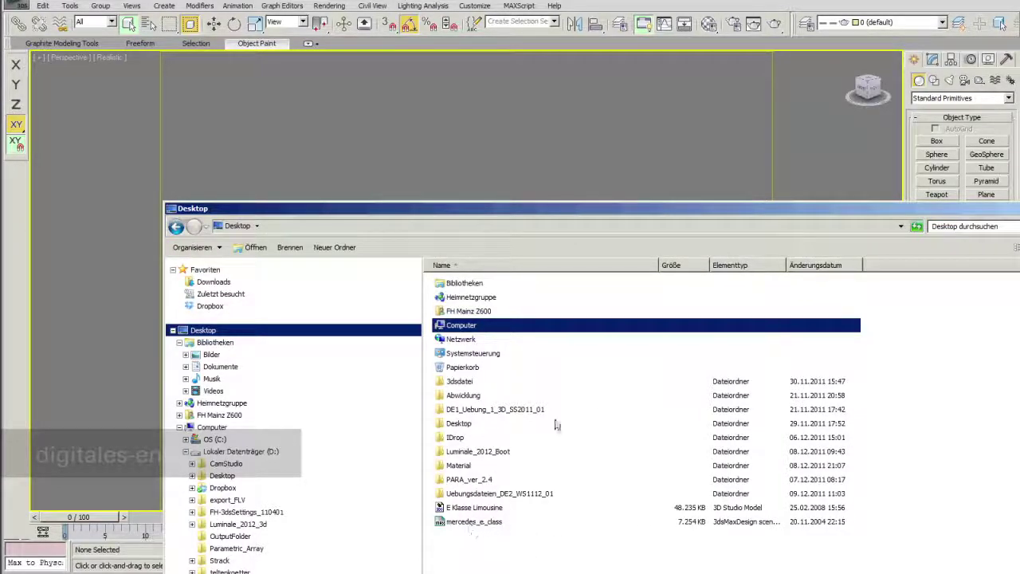
left_click_drag(633, 208, 599, 568)
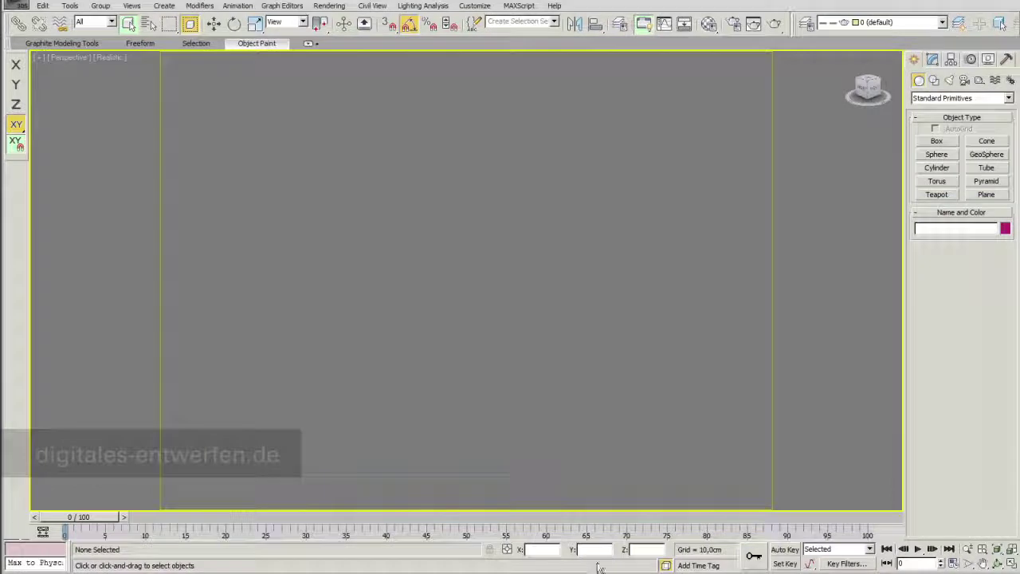
Step: Import from the Desktop folder and pick the E Klasse Limousine file
left_click(30, 8)
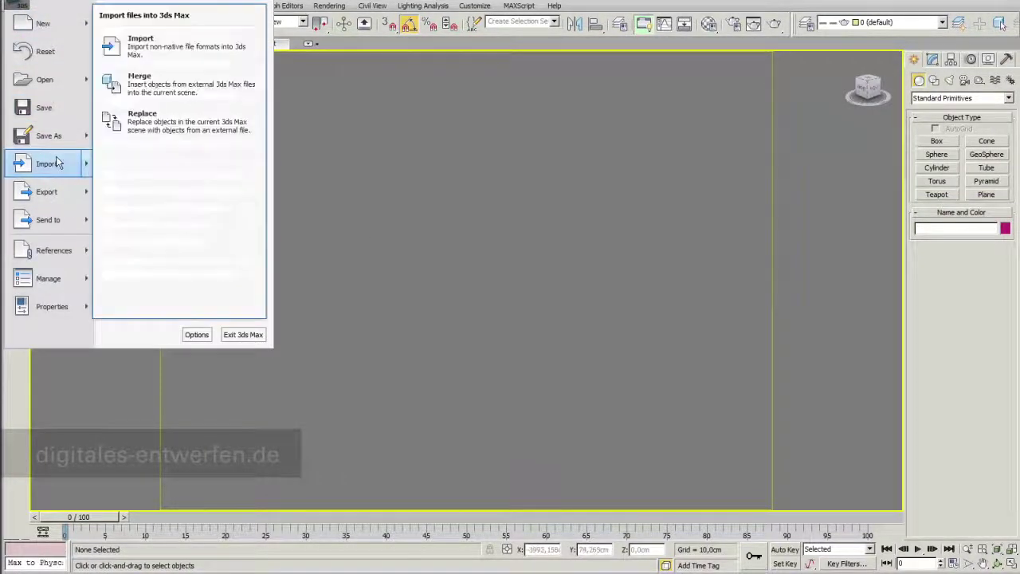
left_click(216, 54)
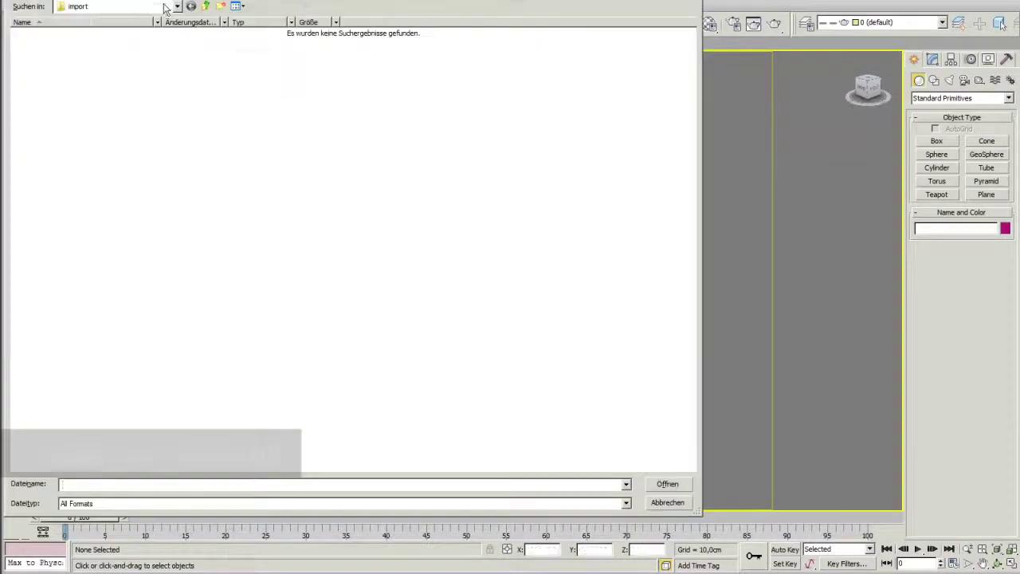
left_click(177, 7)
left_click(149, 31)
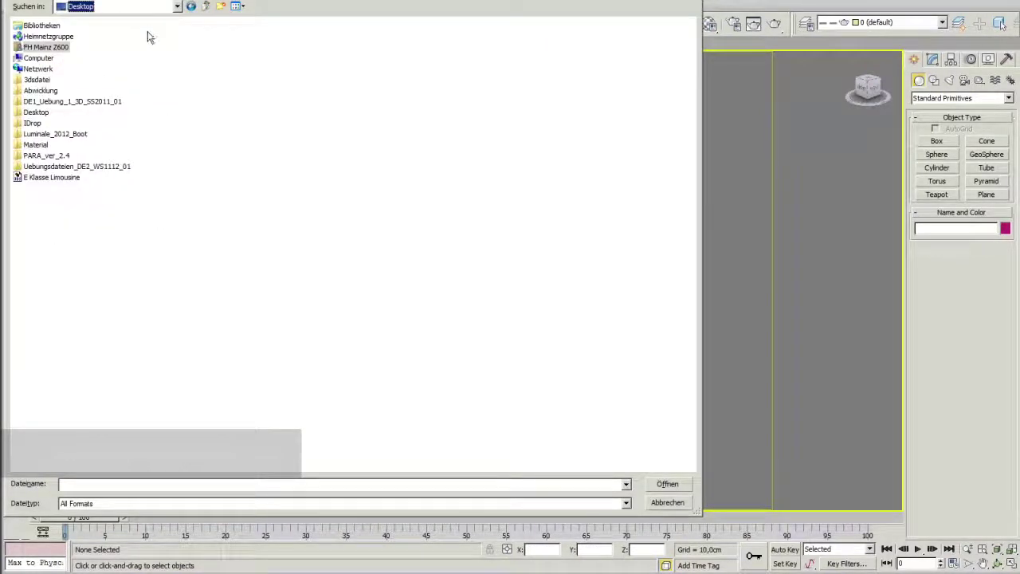
left_click(48, 179)
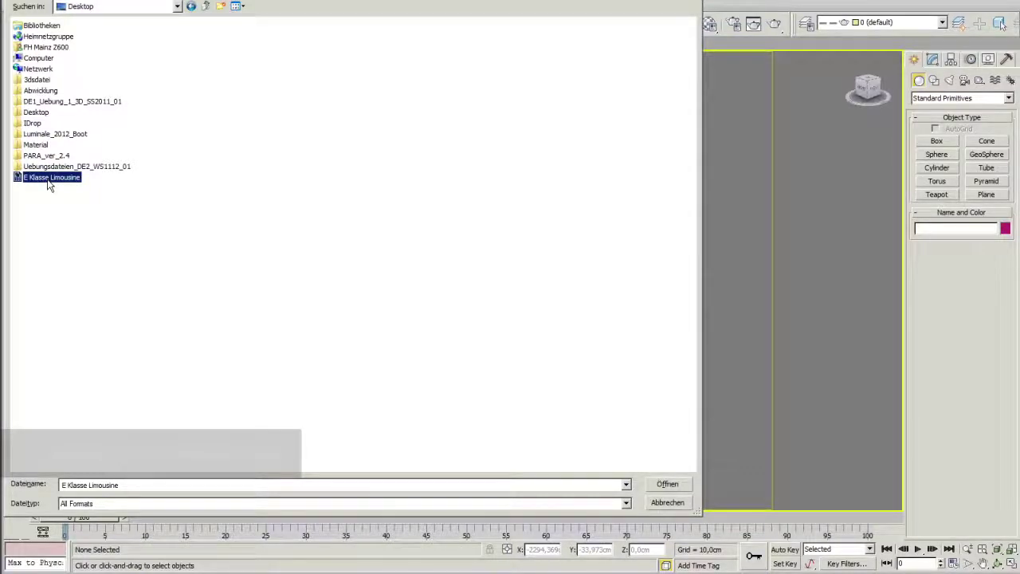
Step: Merge the E Klasse Limousine objects into the scene with unit conversion
left_click(668, 485)
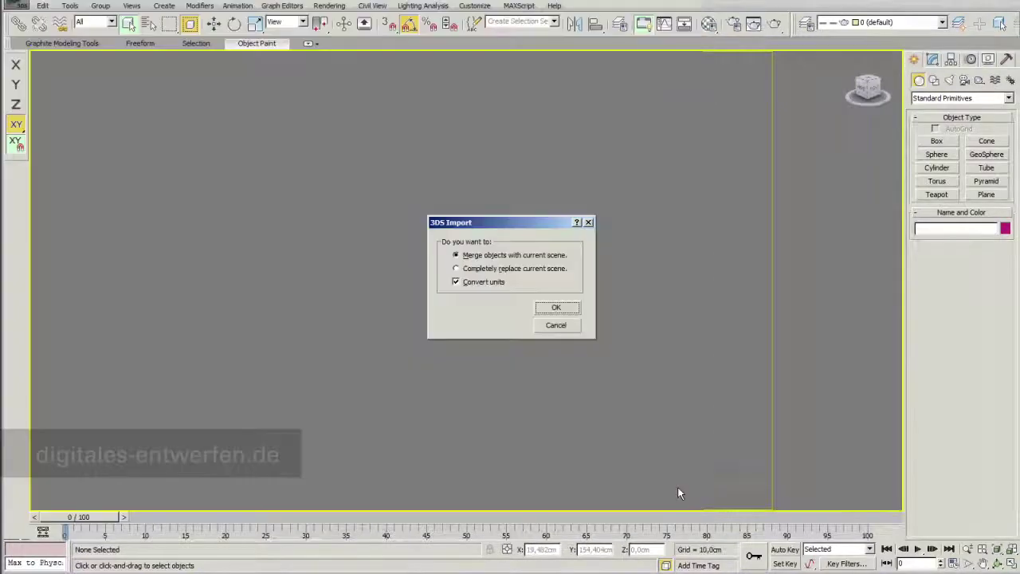
left_click_drag(524, 222, 460, 204)
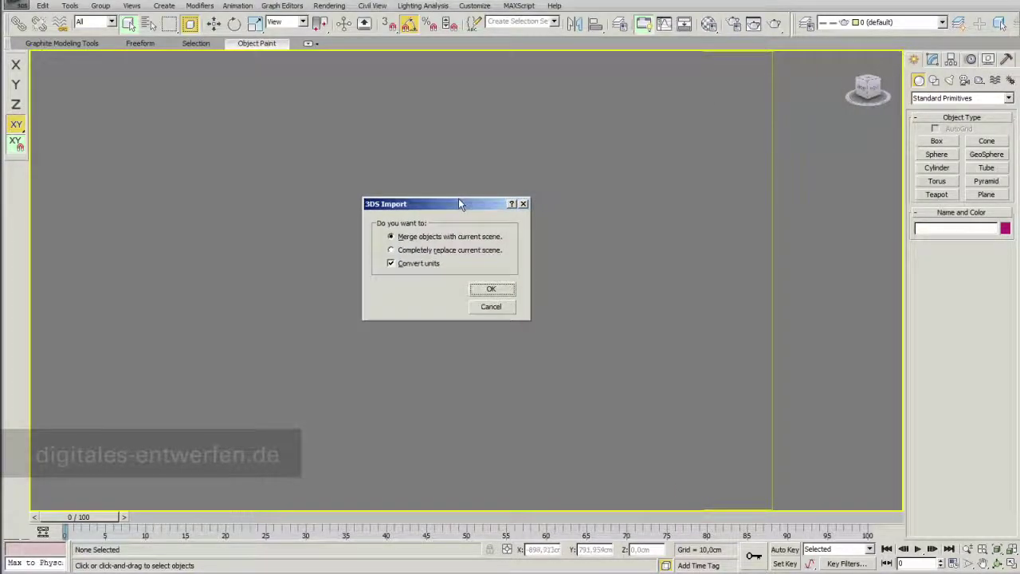
left_click(501, 292)
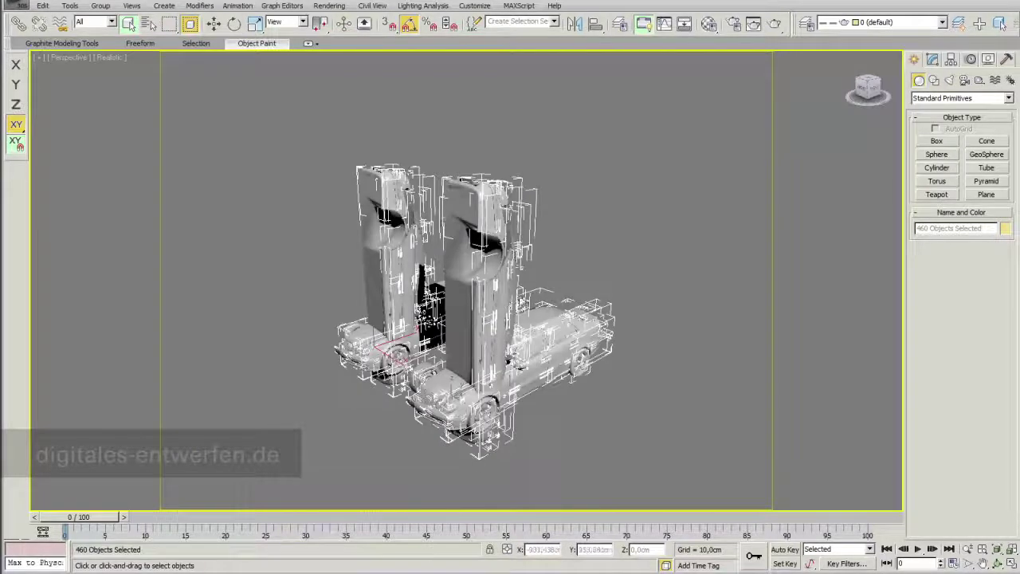
Step: Inspect the imported car parts, selecting Trian63 and the upright strip Trian272
left_click(281, 296)
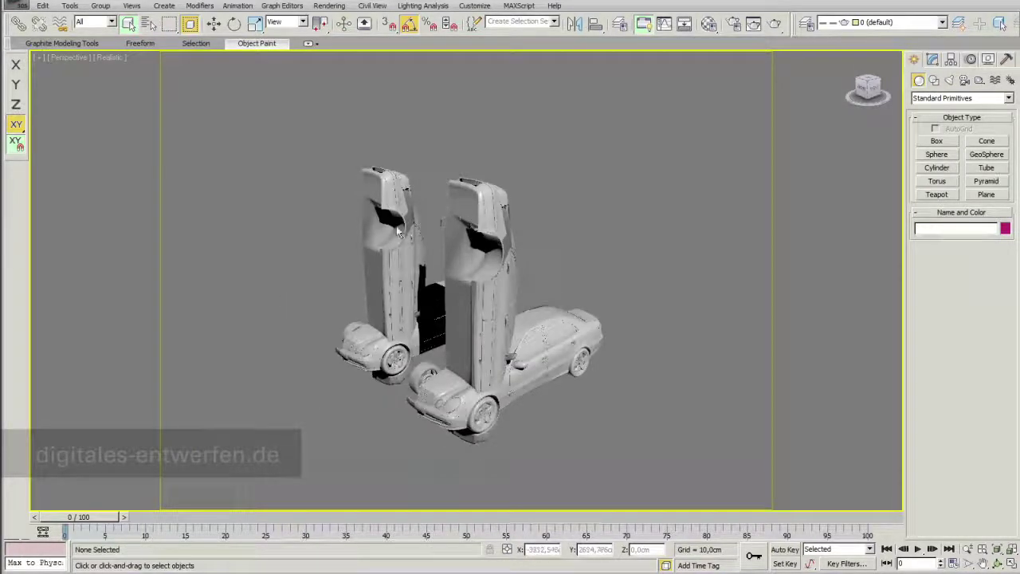
left_click(400, 250)
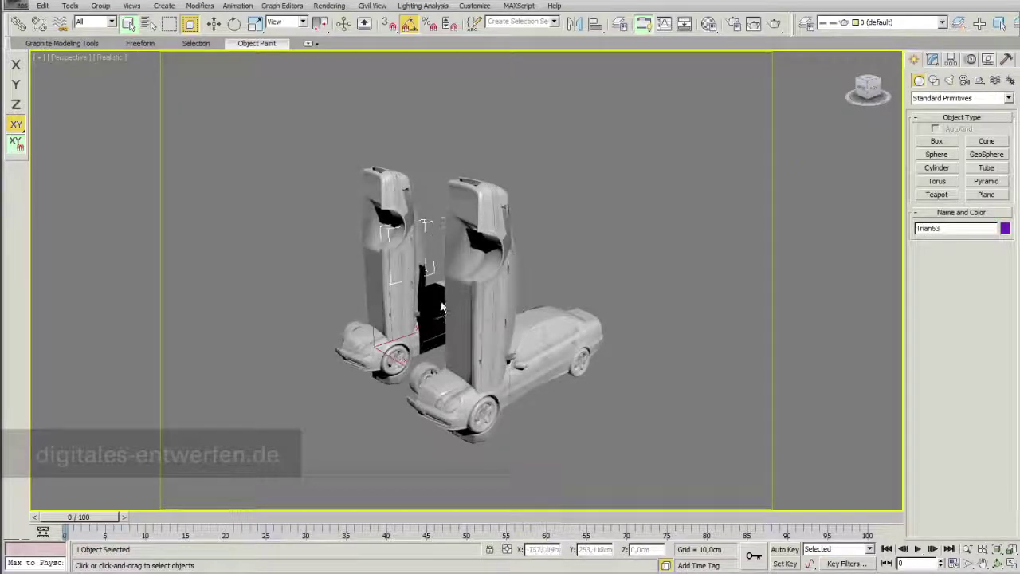
scroll(468, 332, "down", 3)
scroll(467, 319, "up", 3)
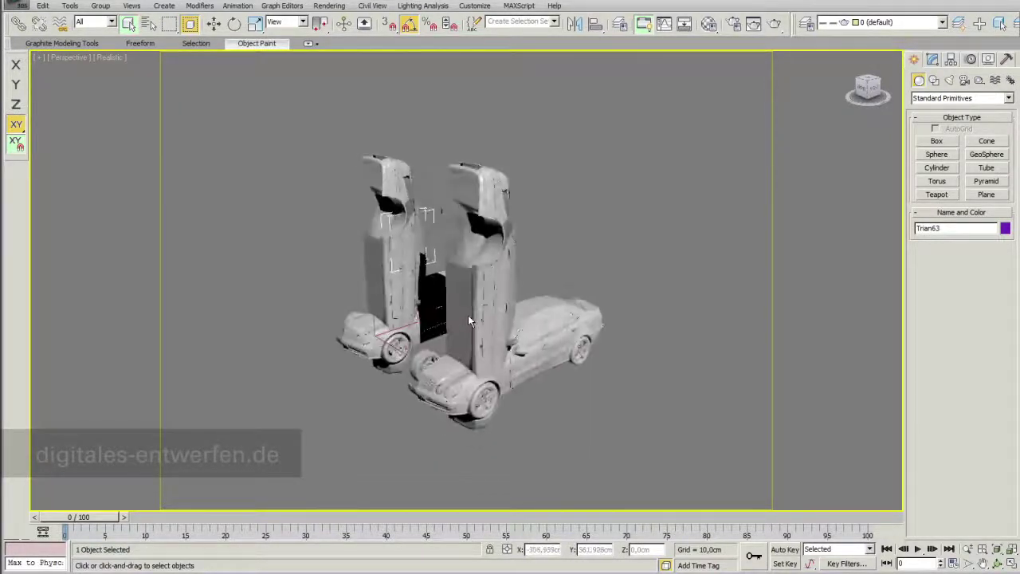
scroll(457, 272, "up", 3)
middle_click_drag(457, 272, 451, 313)
left_click(465, 237)
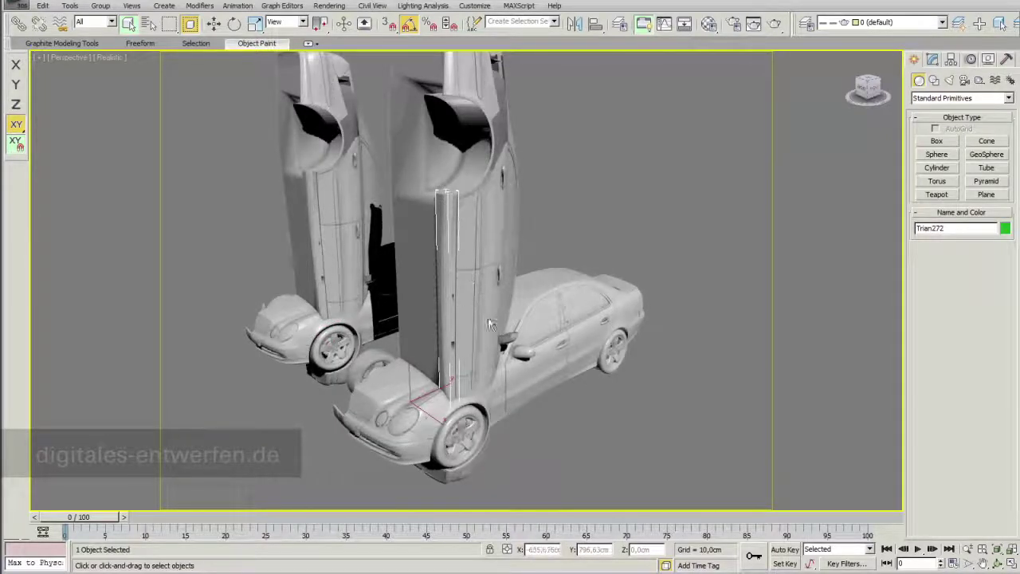
scroll(440, 280, "down", 2)
scroll(440, 287, "down", 2)
scroll(440, 292, "up", 2)
mouse_move(477, 304)
middle_mouse_down("alt")
mouse_move(501, 315)
mouse_move(464, 314)
middle_mouse_up("alt")
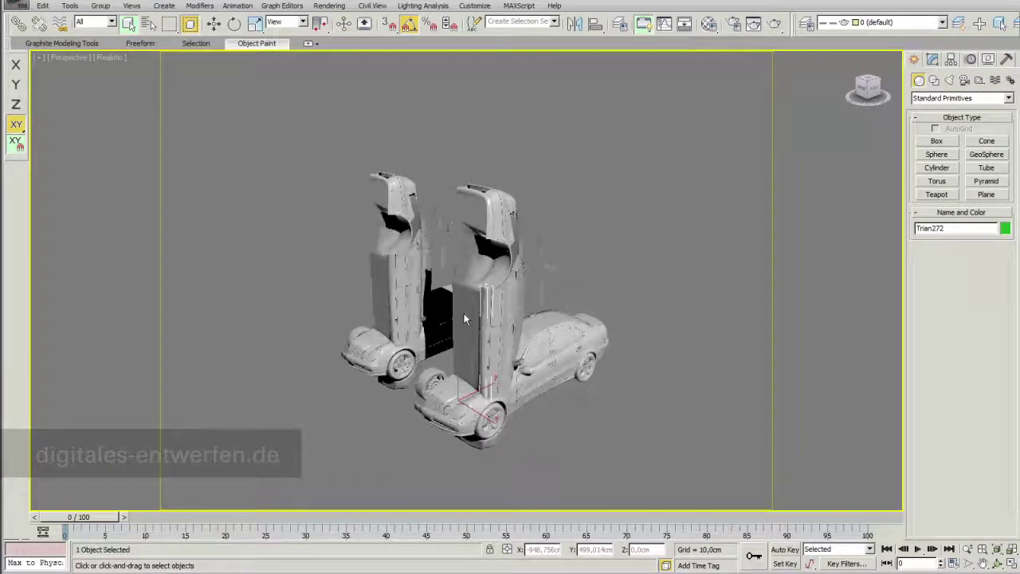
Step: Load the Default scene material into an empty Material Editor sample slot
left_click(710, 22)
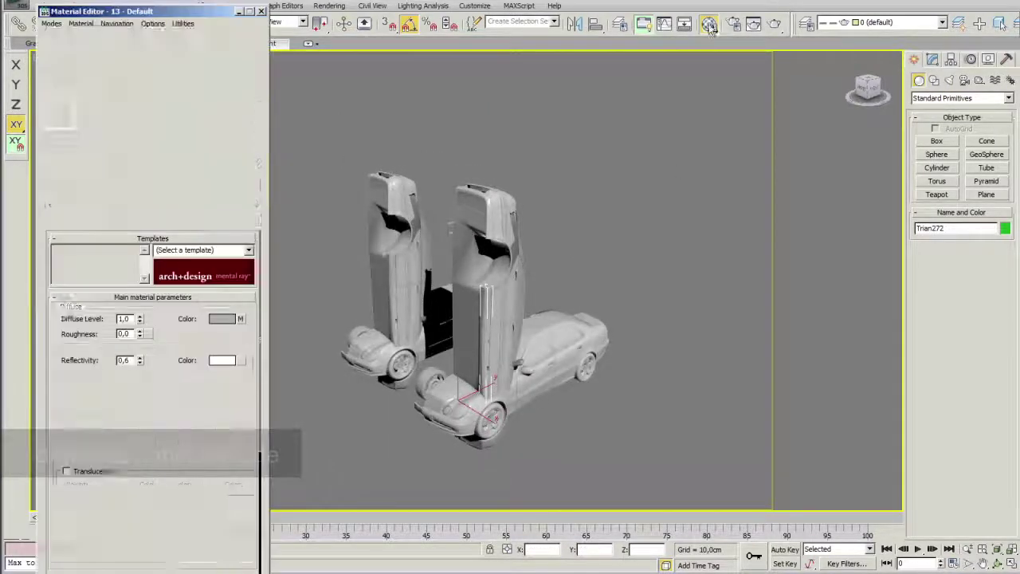
left_click_drag(160, 11, 204, 0)
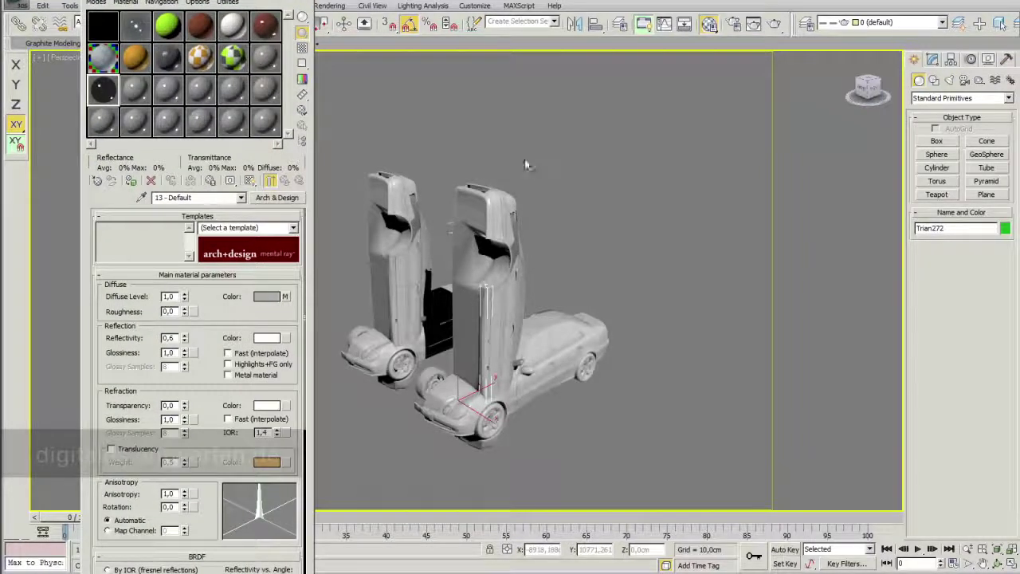
left_click(97, 182)
left_click_drag(801, 267, 556, 56)
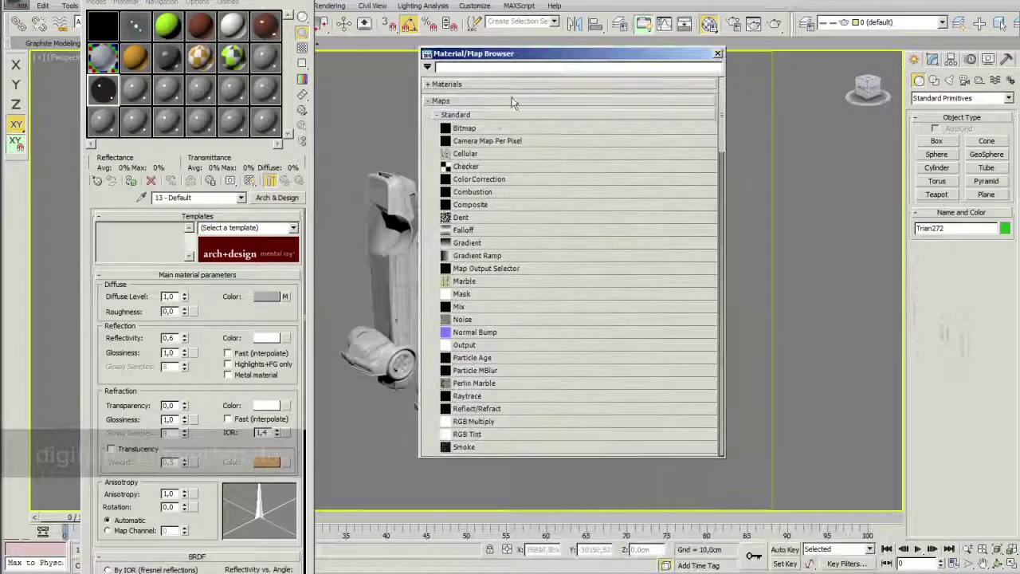
left_click(431, 106)
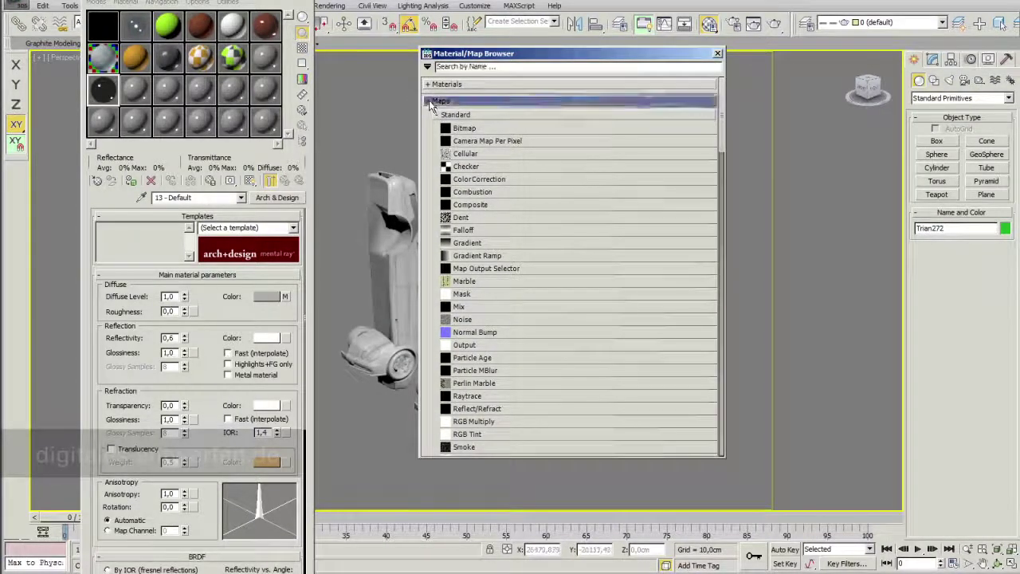
left_click(430, 103)
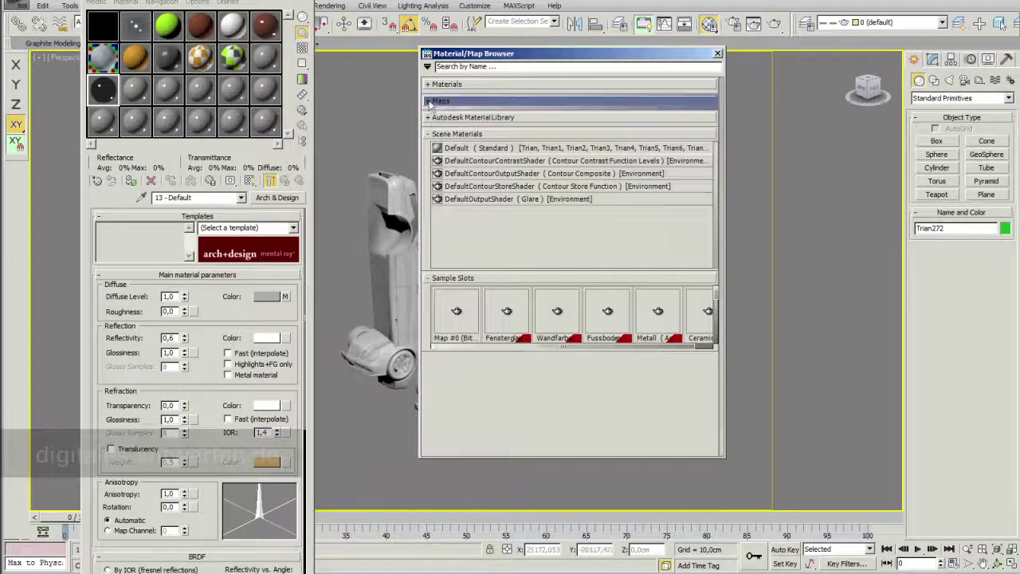
left_click(504, 149)
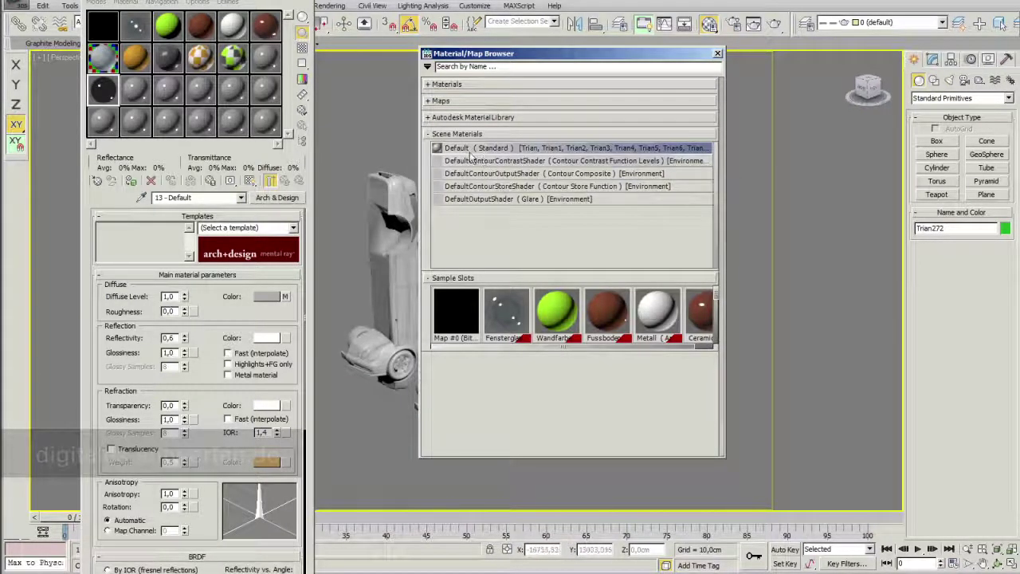
left_click(135, 92)
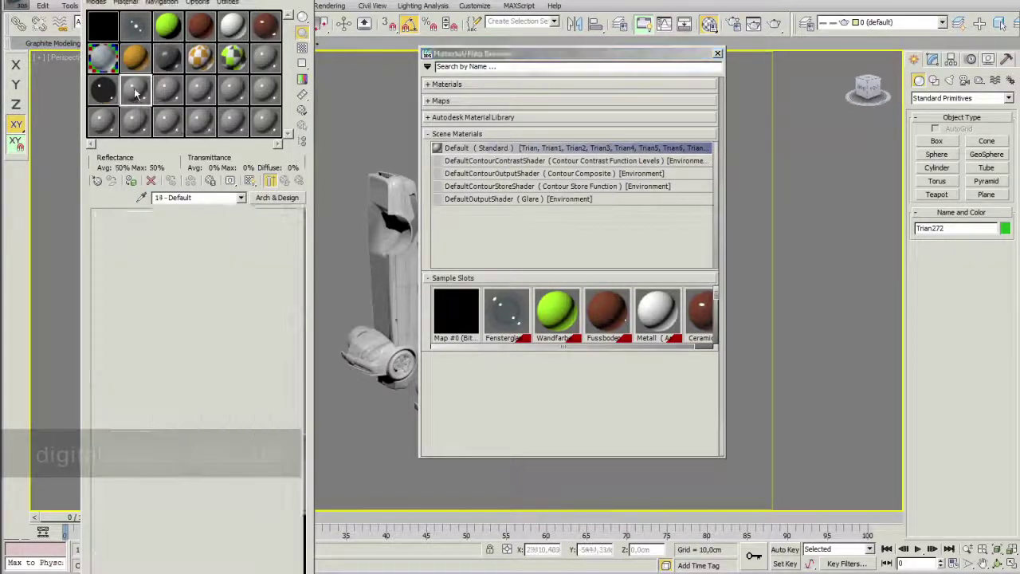
double_click(437, 148)
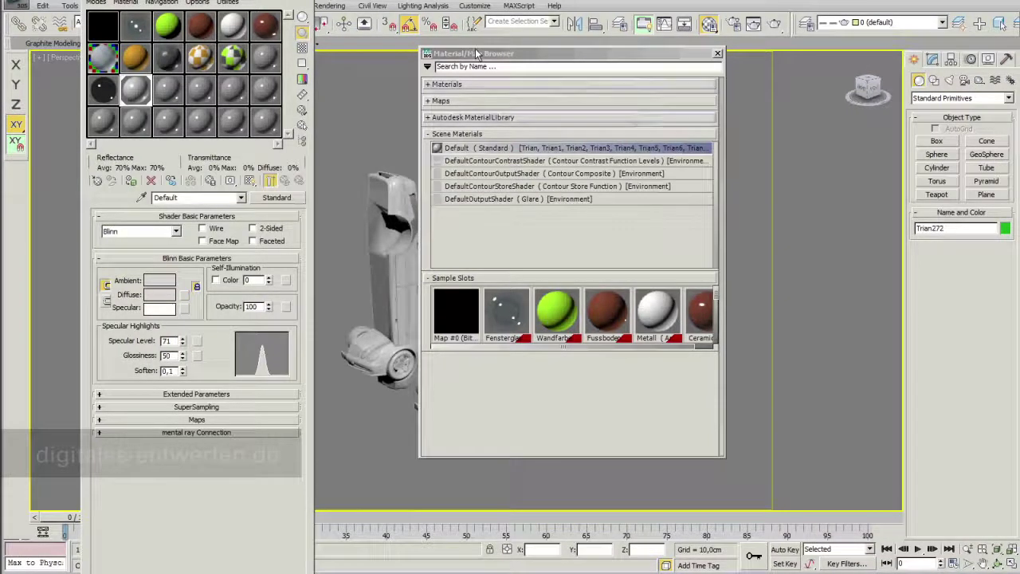
Step: Check the Material/Map Browser's display options, then close the browser
left_click(427, 67)
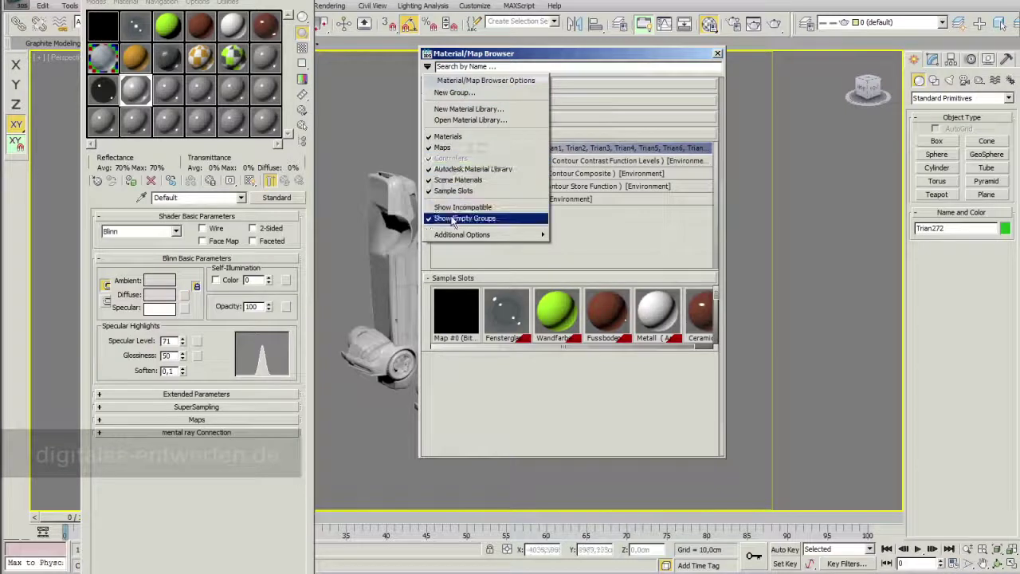
left_click(452, 209)
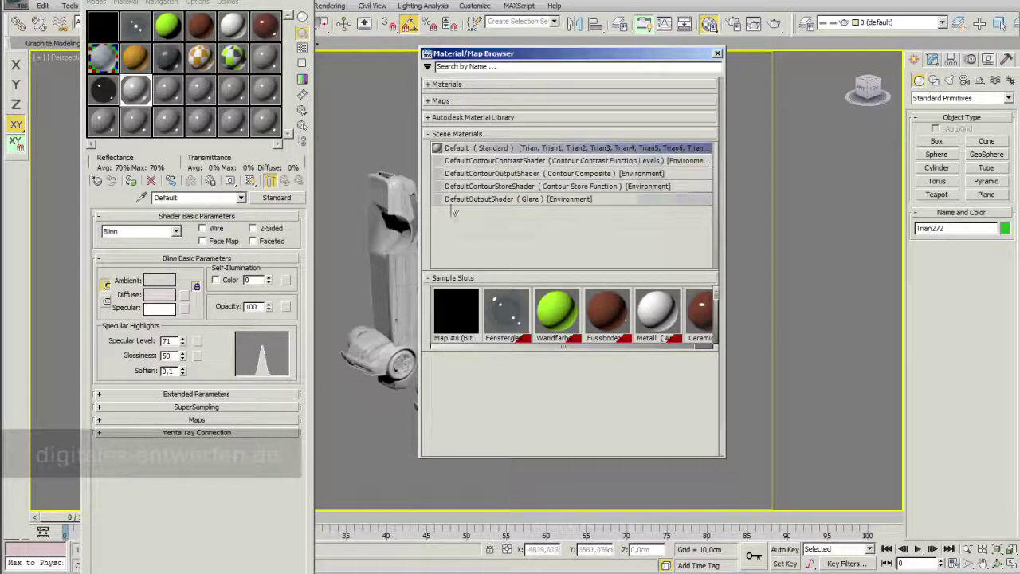
left_click(427, 66)
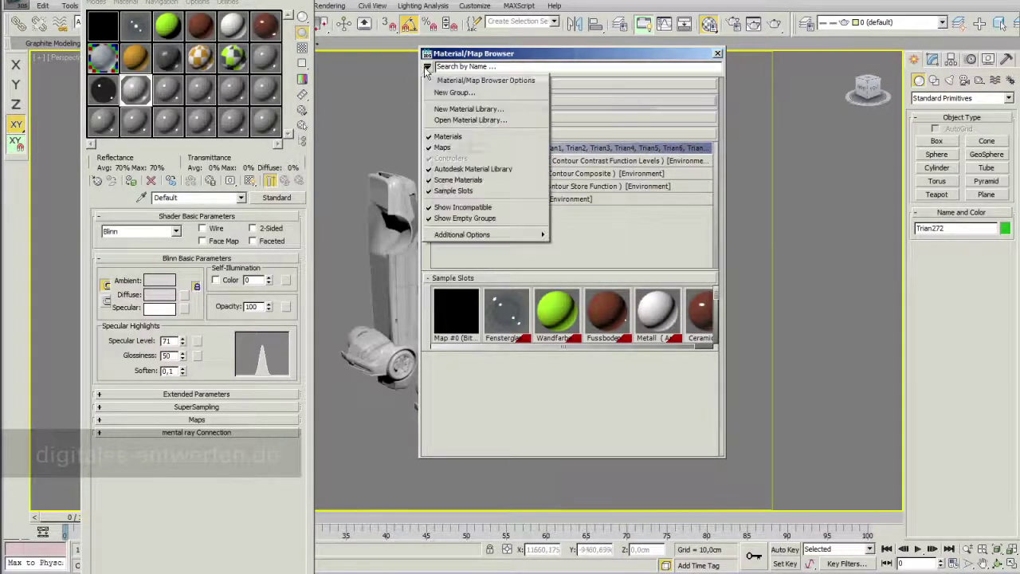
left_click(448, 207)
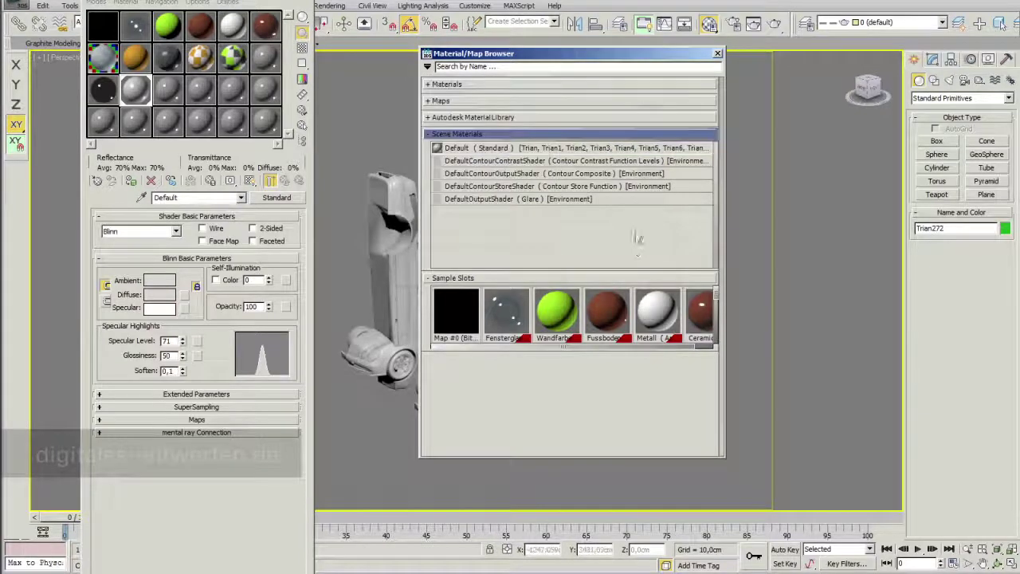
left_click(718, 54)
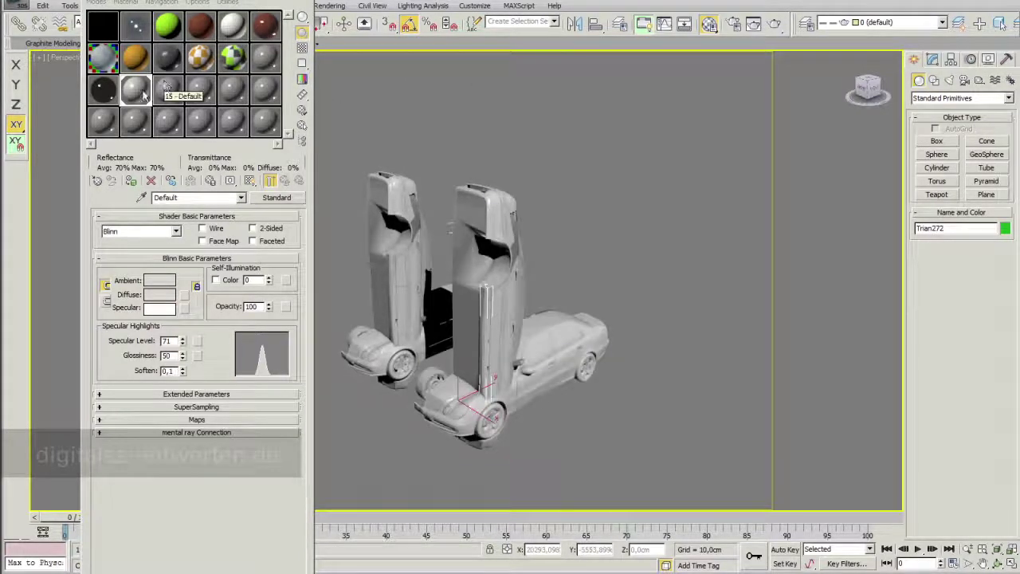
Step: Change the Default material's type to mental ray Arch & Design
left_click(275, 198)
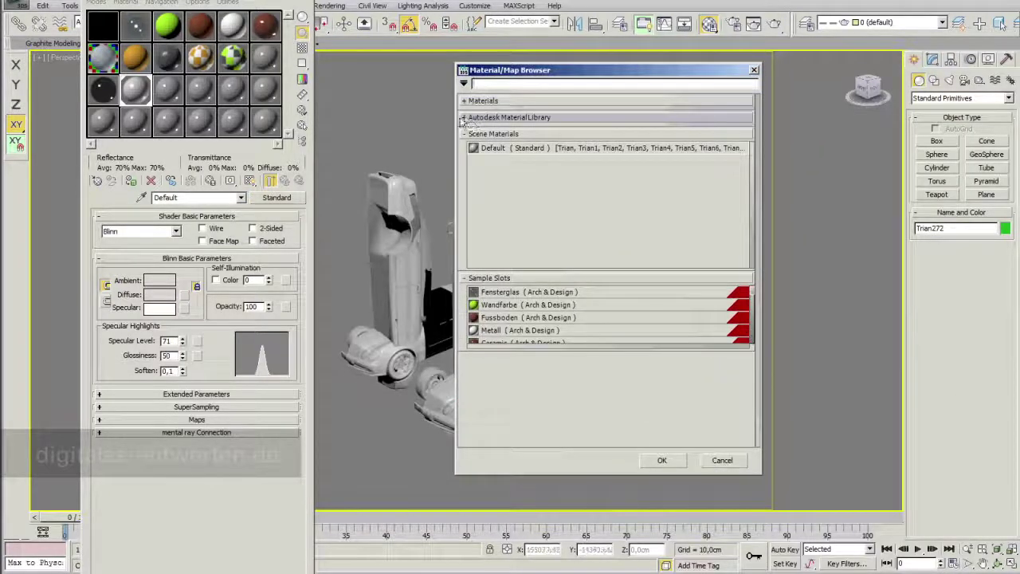
left_click(467, 104)
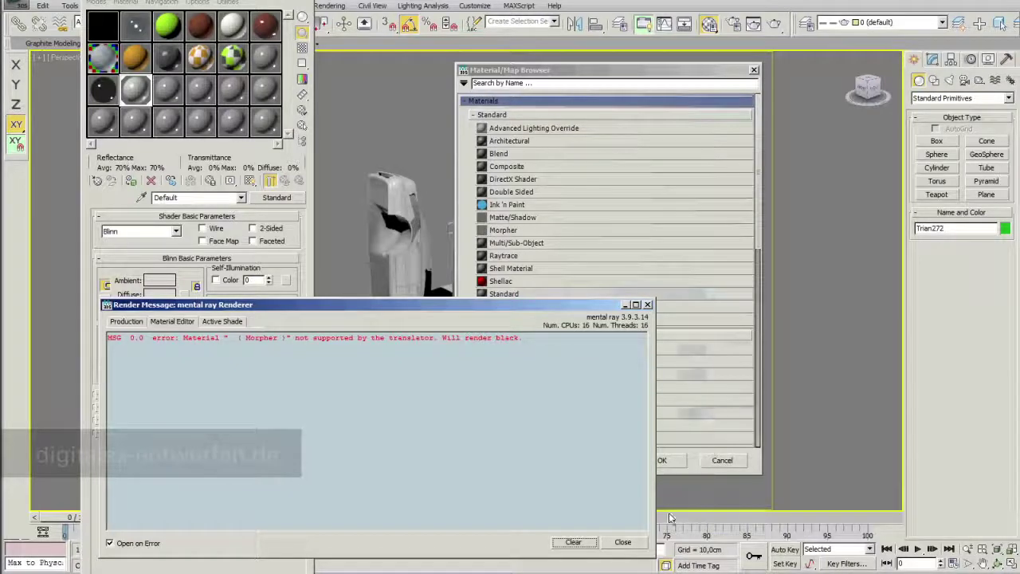
left_click(622, 542)
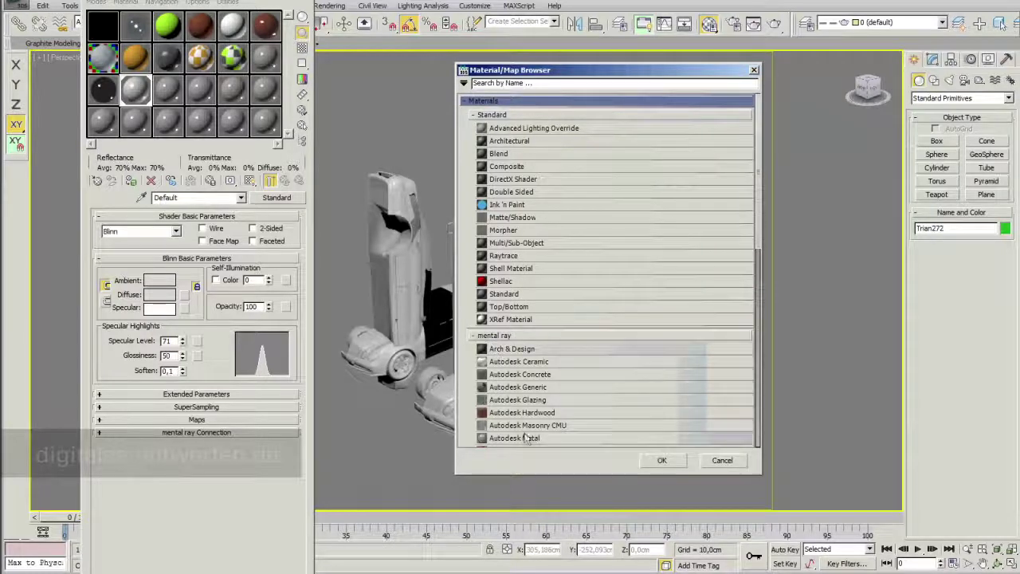
left_click_drag(759, 235, 759, 272)
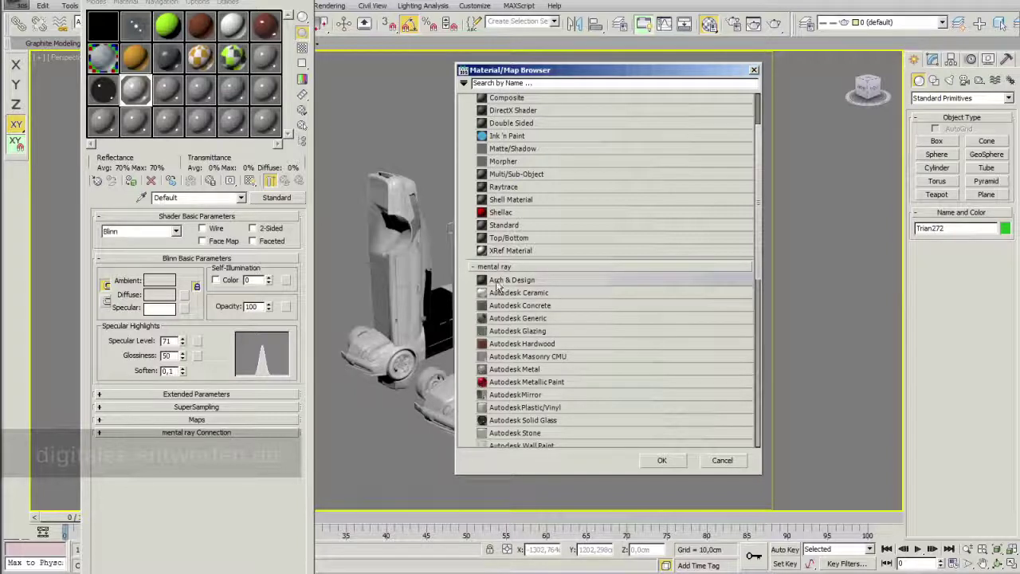
left_click(495, 282)
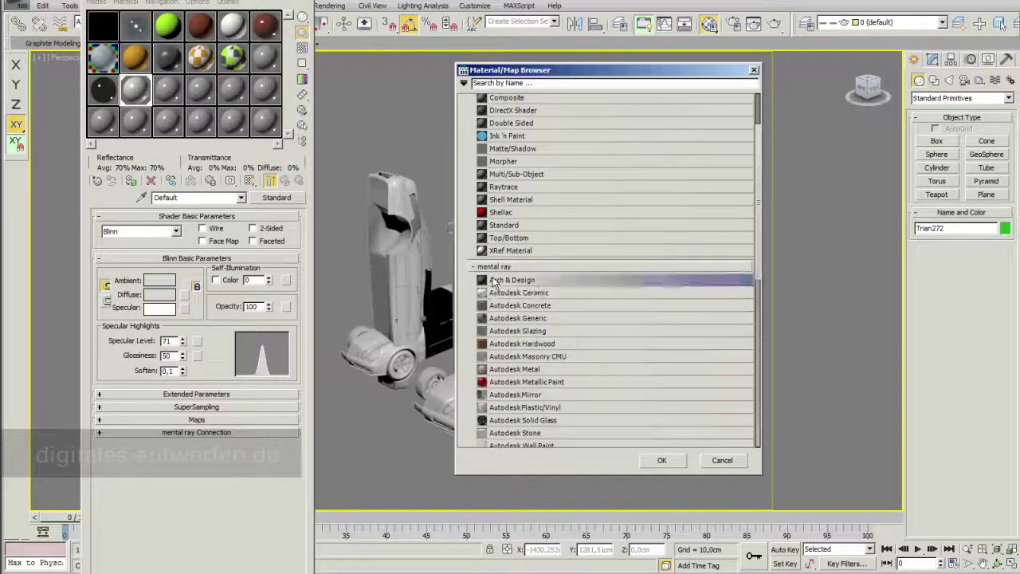
double_click(493, 283)
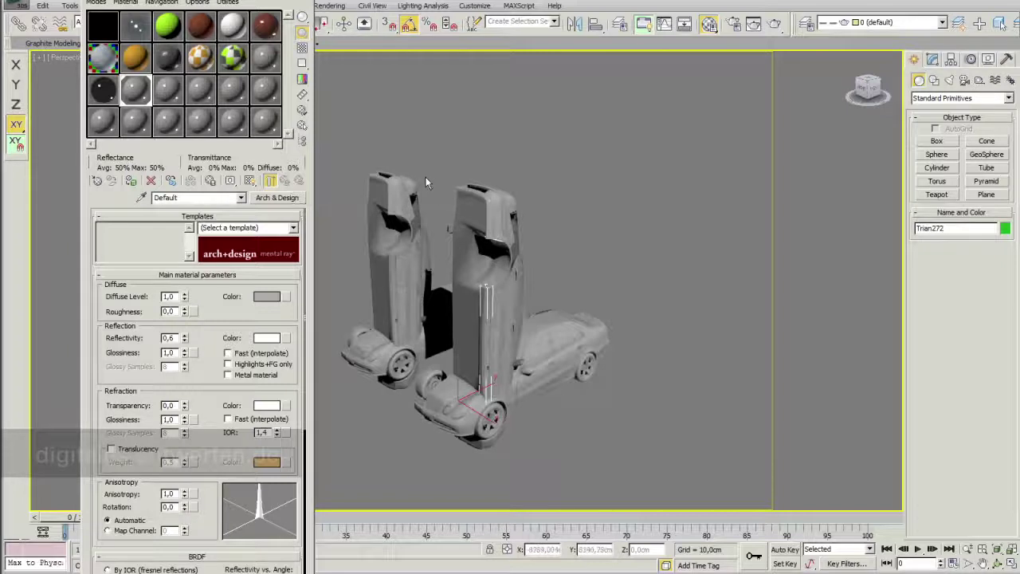
Step: Select and deselect both cars, and drag the Material Editor to the bottom edge
left_click_drag(336, 169, 656, 480)
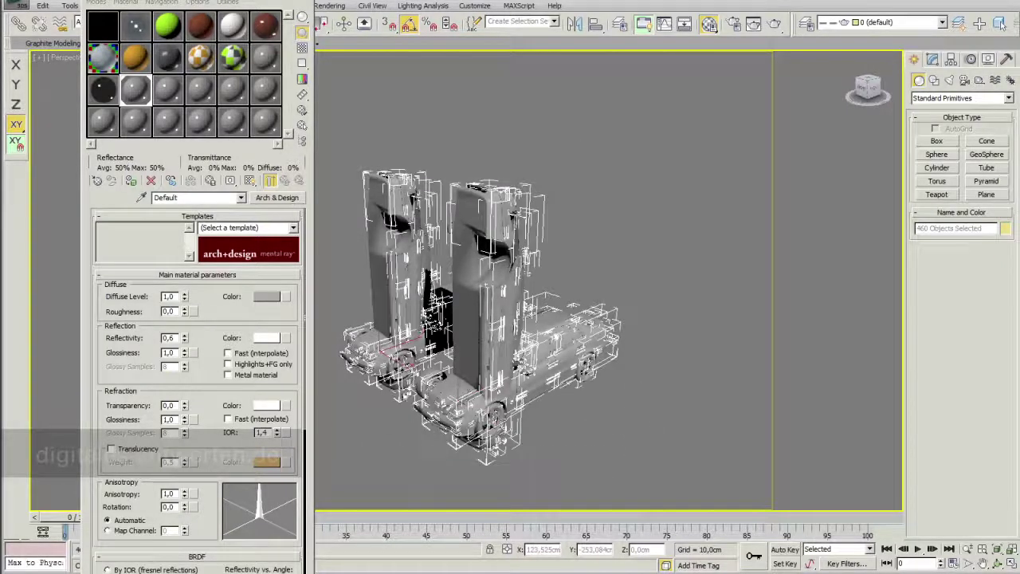
left_click(668, 256)
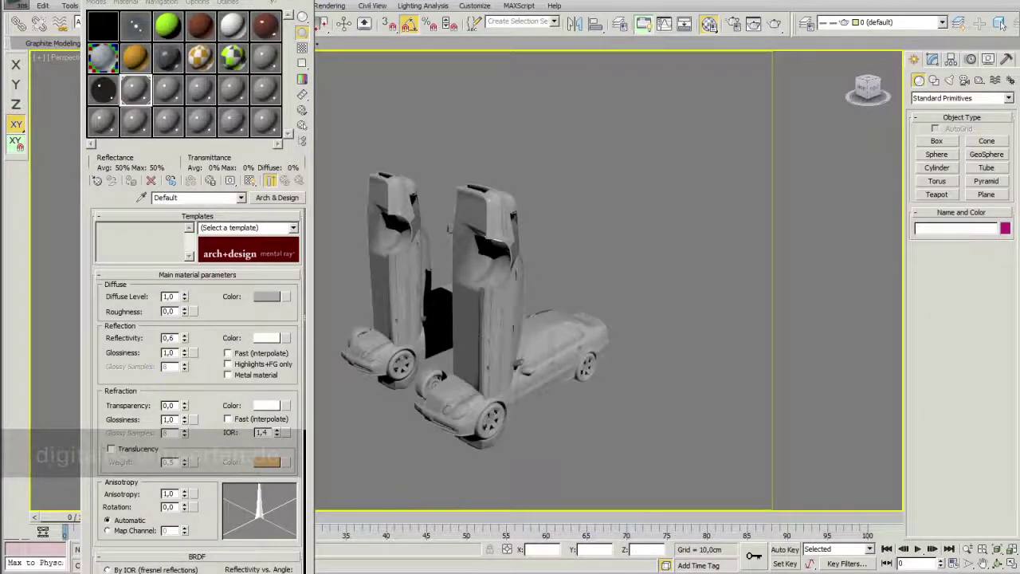
left_click_drag(217, 3, 292, 490)
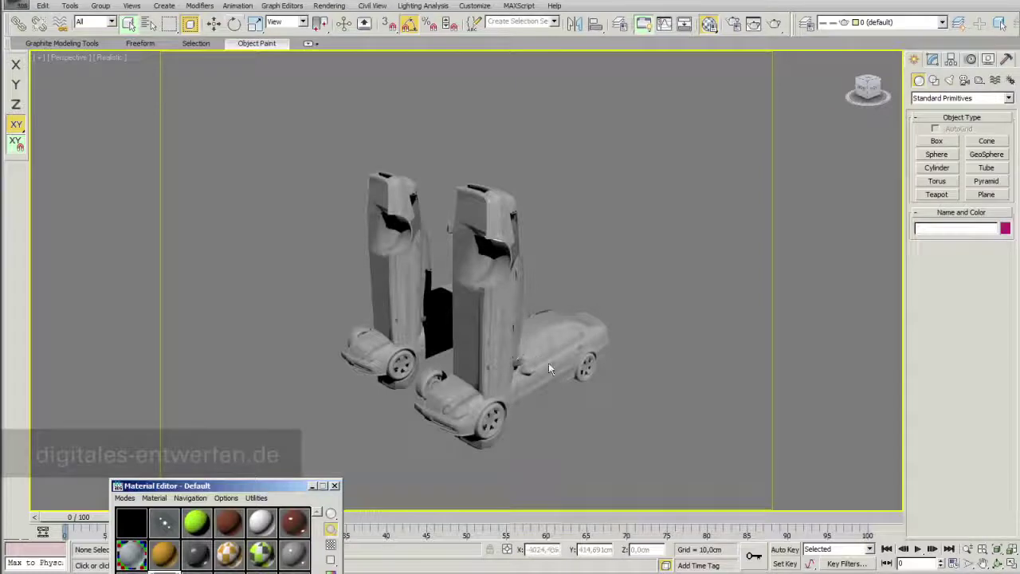
Step: Select car part Trian37 and bring up its Edit Geometry attach options
left_click(548, 363)
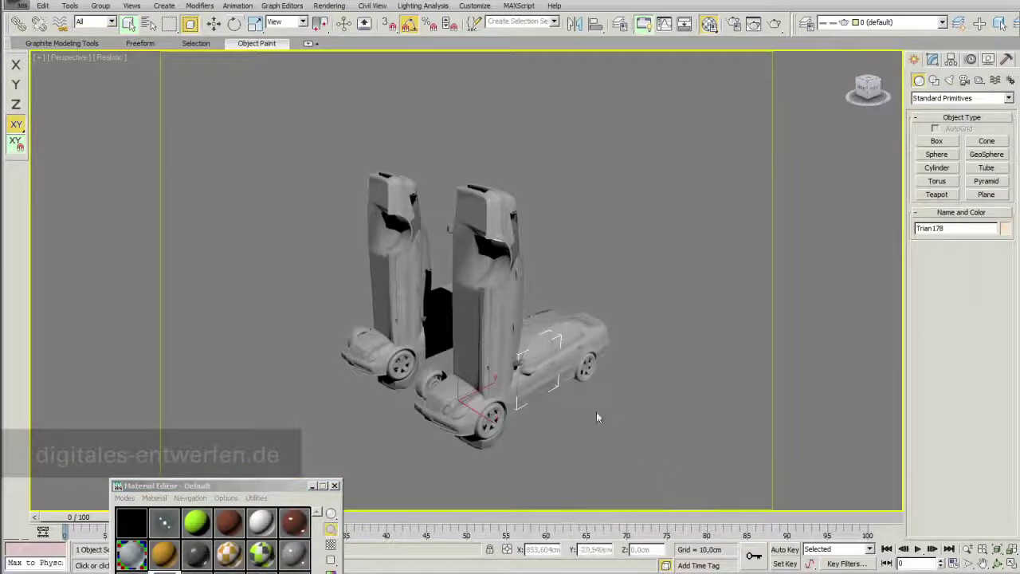
scroll(503, 329, "up", 5)
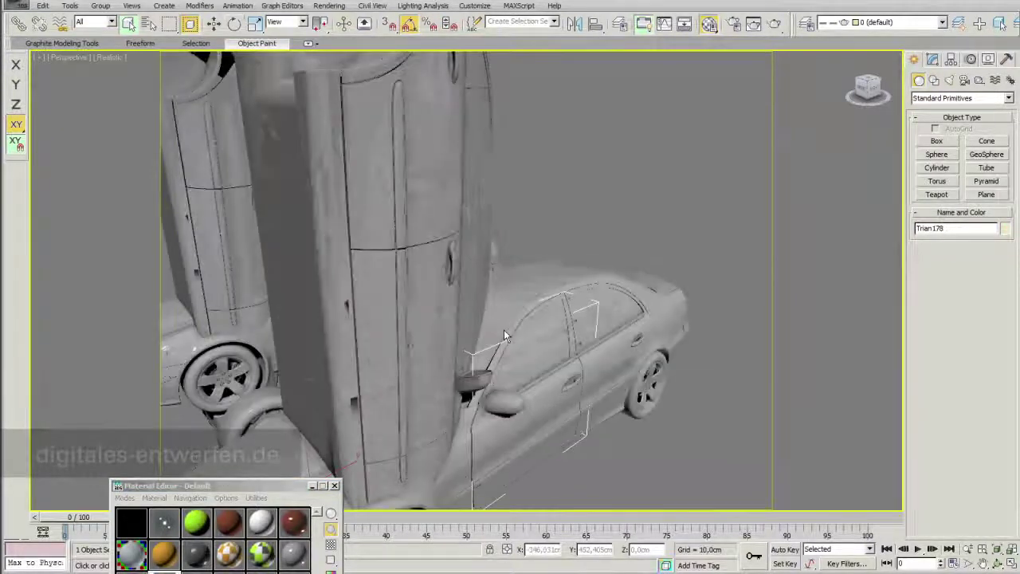
scroll(499, 329, "down", 4)
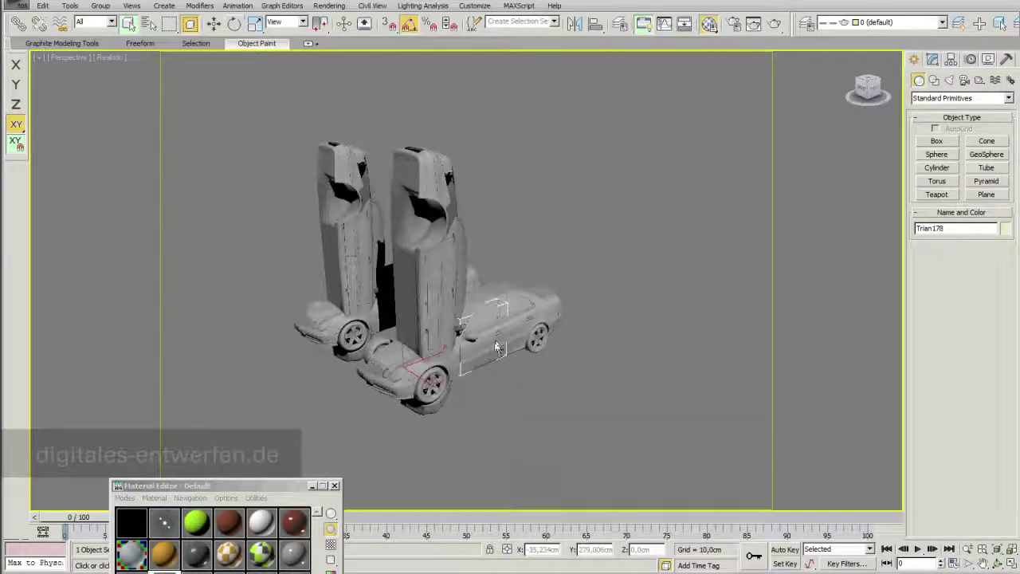
left_click(933, 61)
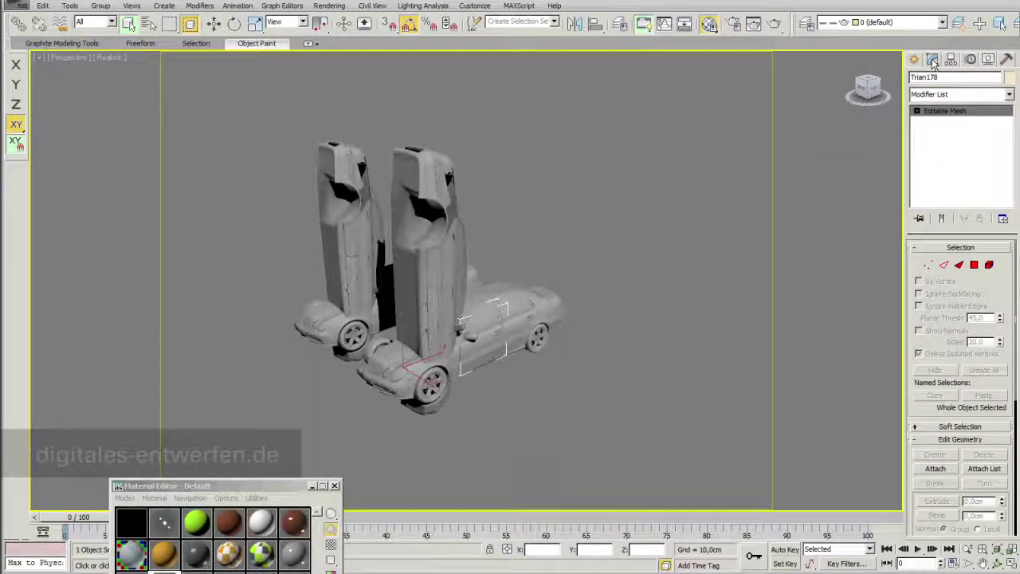
left_click(432, 267)
left_click(484, 360)
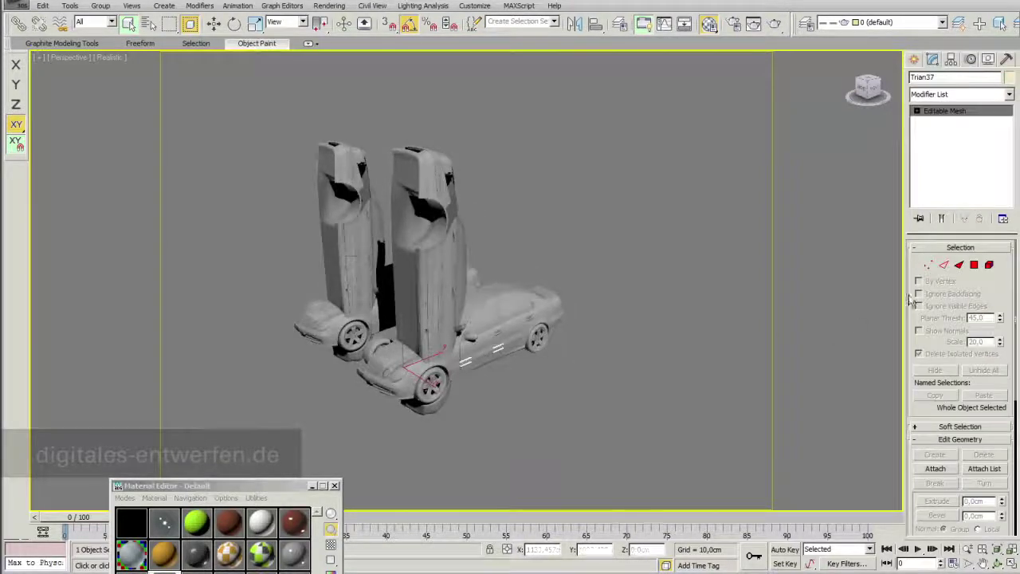
scroll(982, 297, "down", 2)
scroll(973, 319, "down", 3)
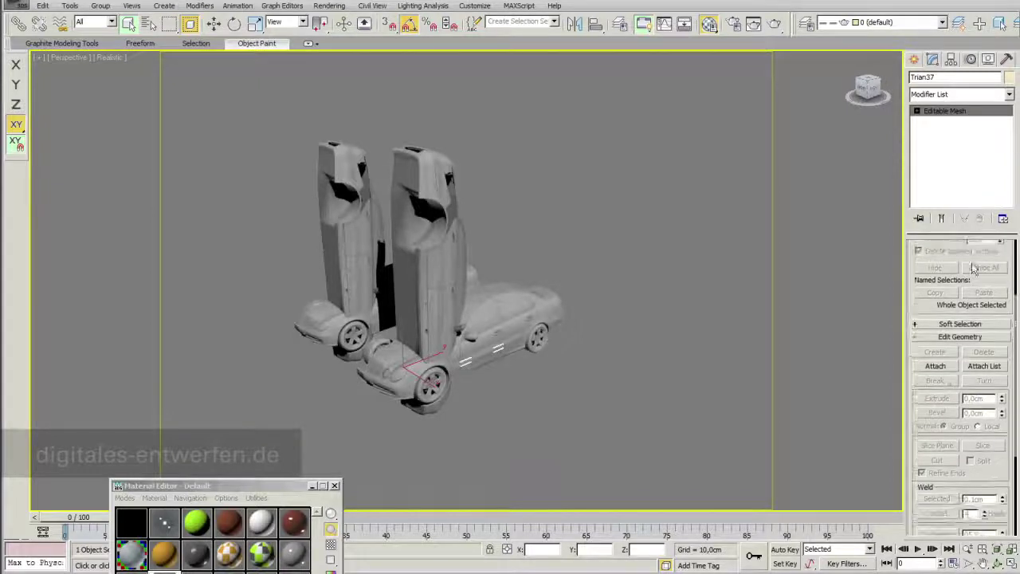
left_click(936, 367)
Step: Attach every object of both cars to Trian37 from the Attach List
left_click(982, 368)
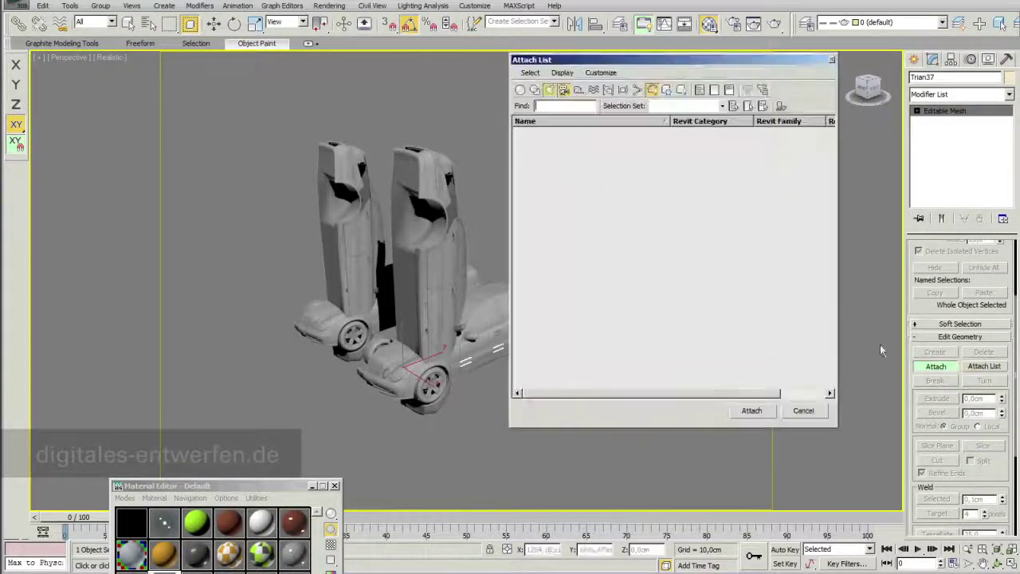
left_click(520, 90)
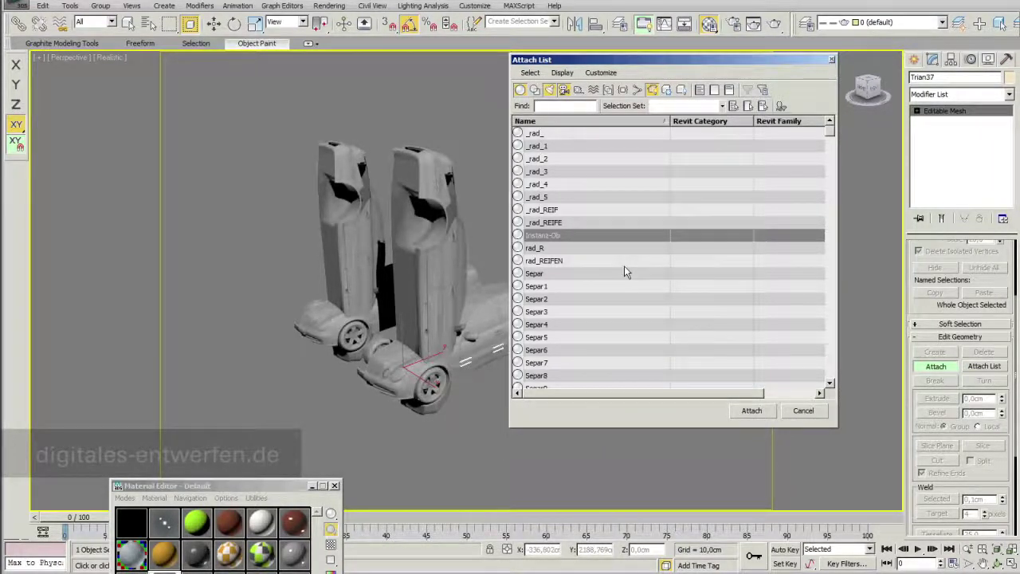
left_click(759, 413)
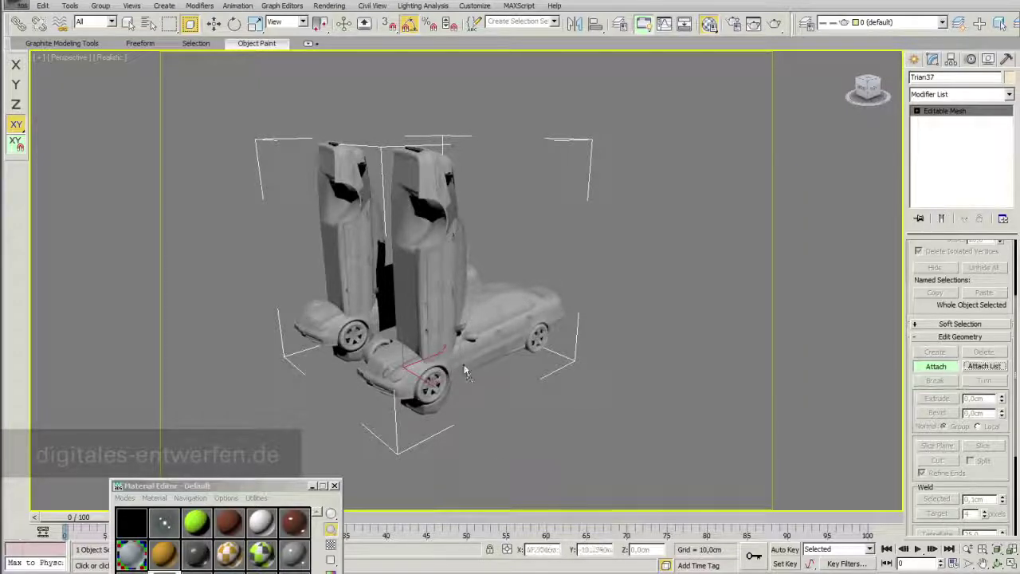
Step: Show viewport statistics and confirm in Summary Info: one object, 1,211,296 vertices, 2,086,804 faces
left_click(39, 57)
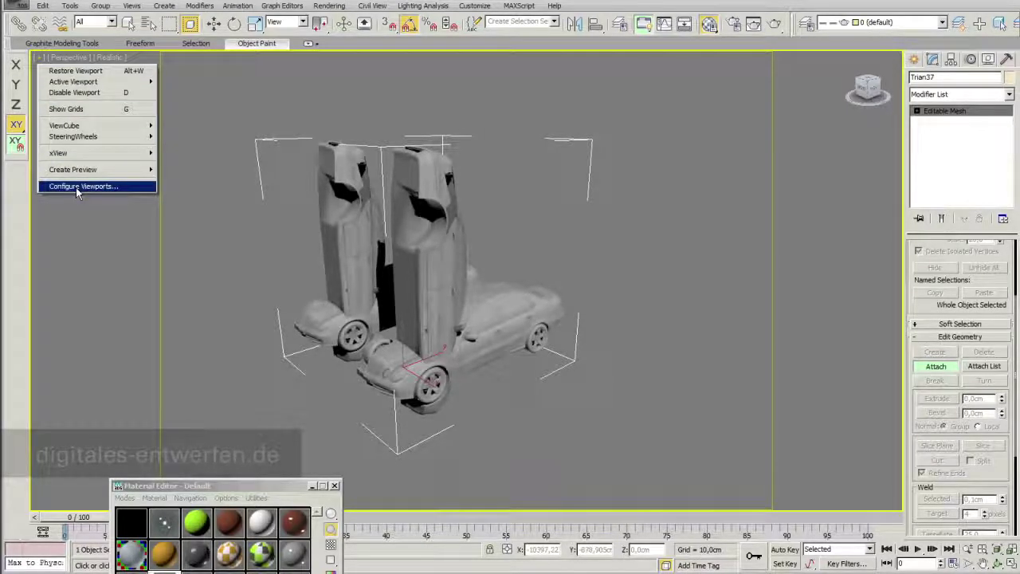
mouse_move(59, 152)
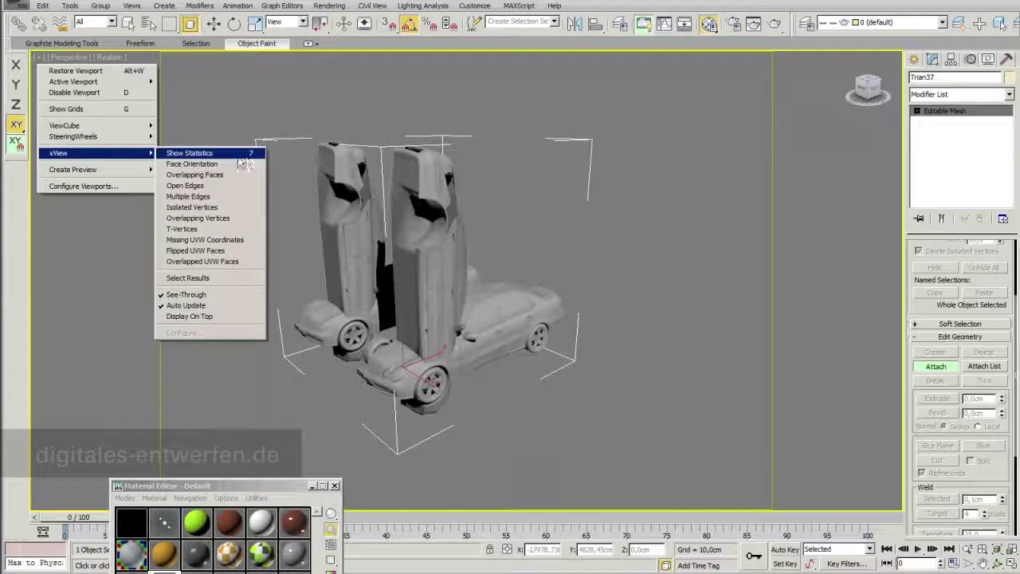
left_click(207, 153)
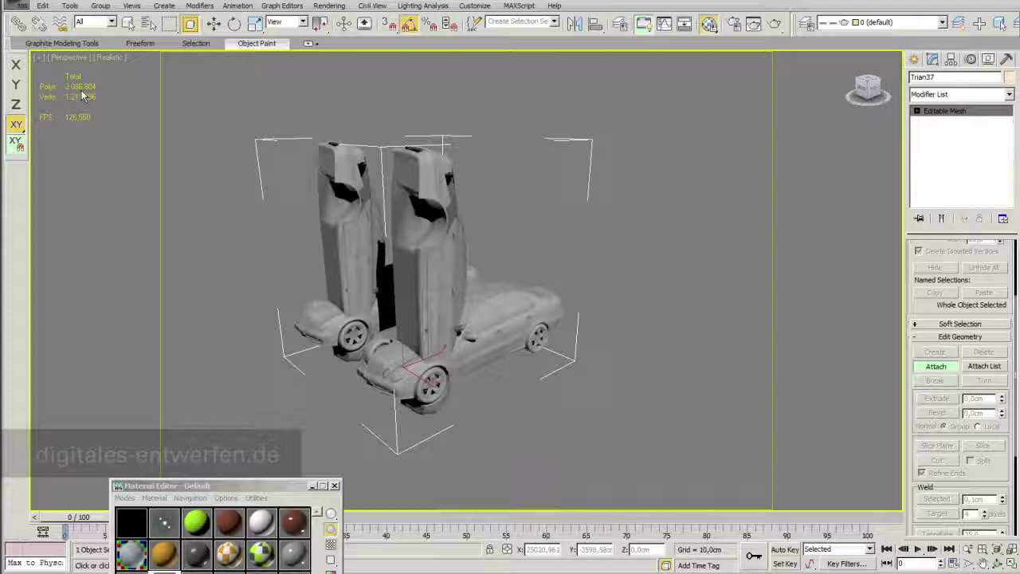
left_click(22, 6)
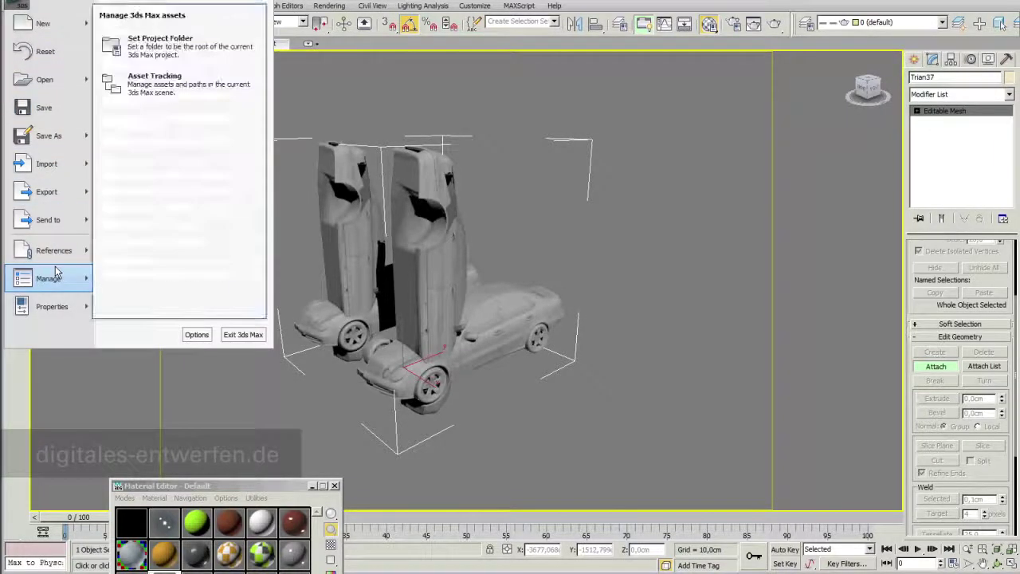
mouse_move(51, 306)
left_click(195, 57)
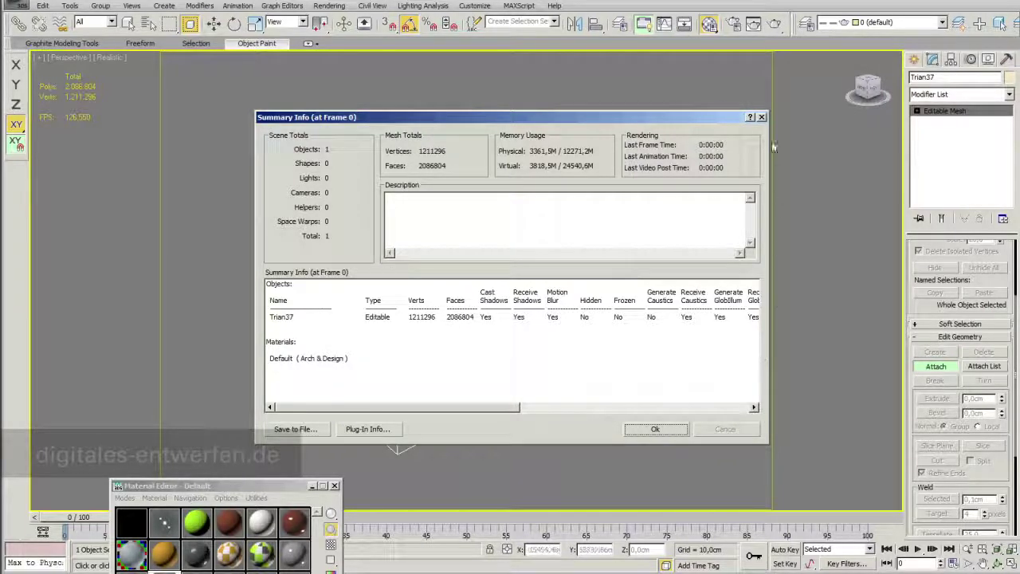
left_click(762, 117)
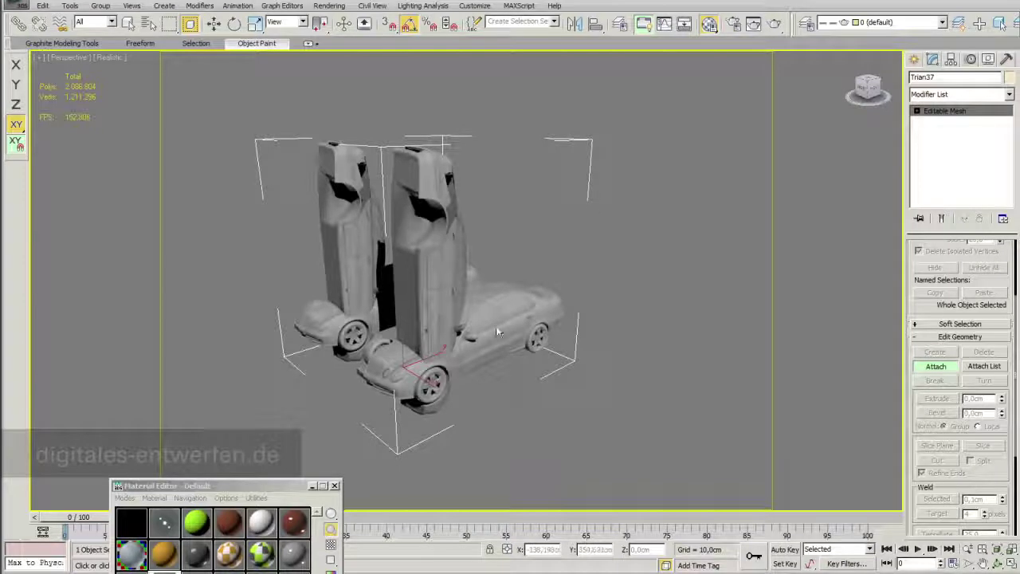
Step: Leave Attach mode, add a MultiRes modifier to Trian37, and generate it
key("w")
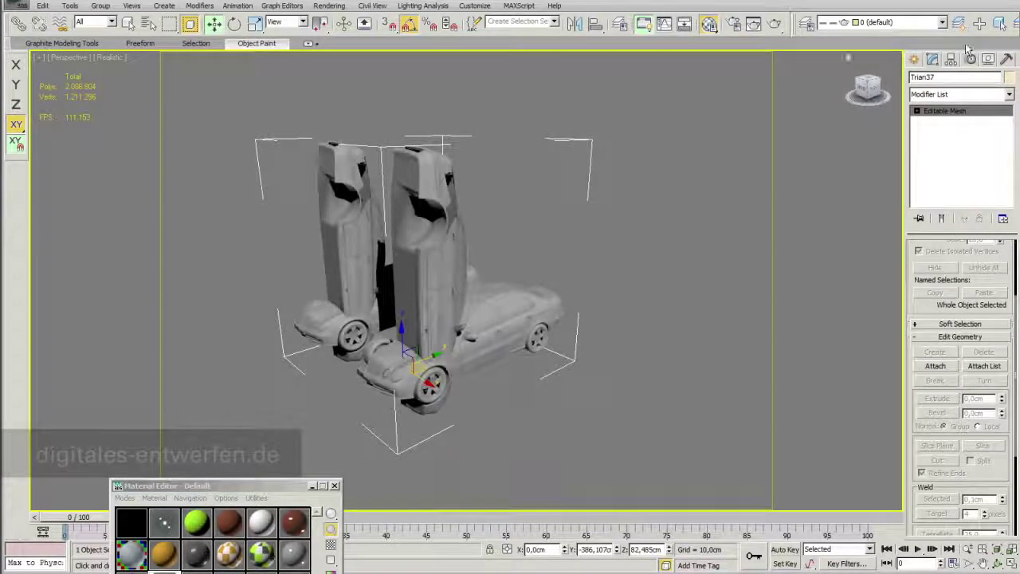
left_click(1009, 94)
left_click_drag(1011, 124, 1016, 243)
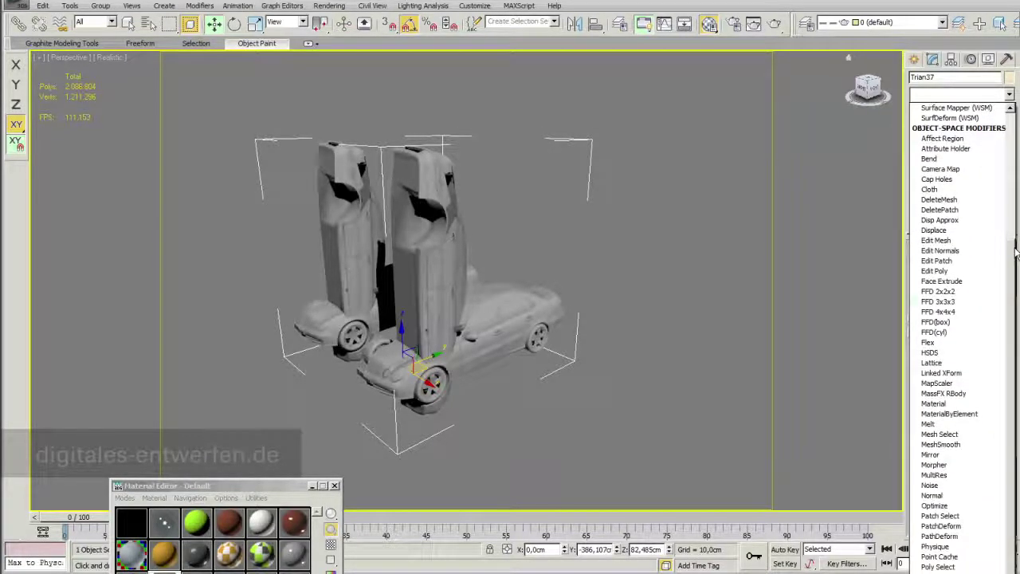
left_click(938, 475)
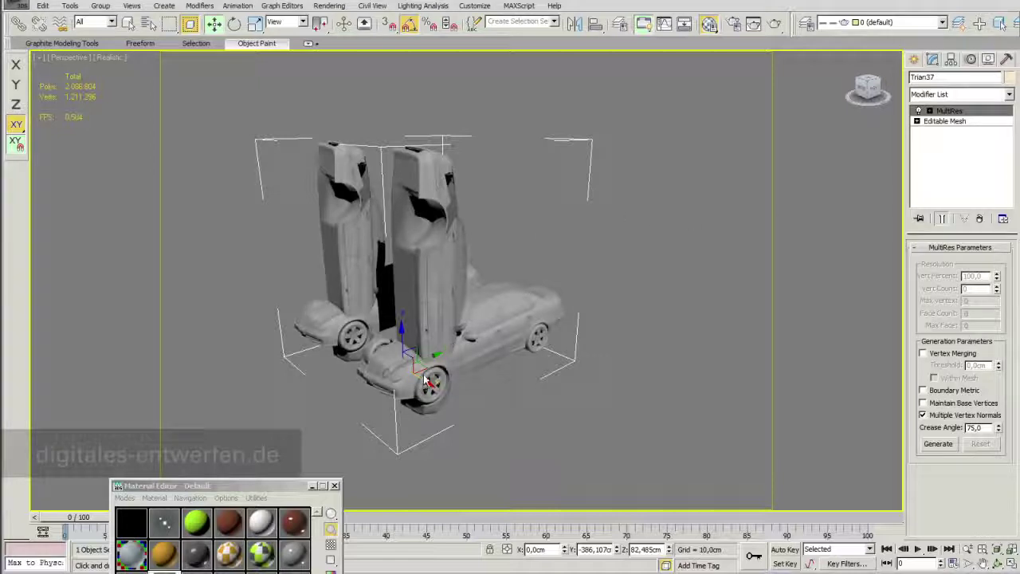
left_click(939, 444)
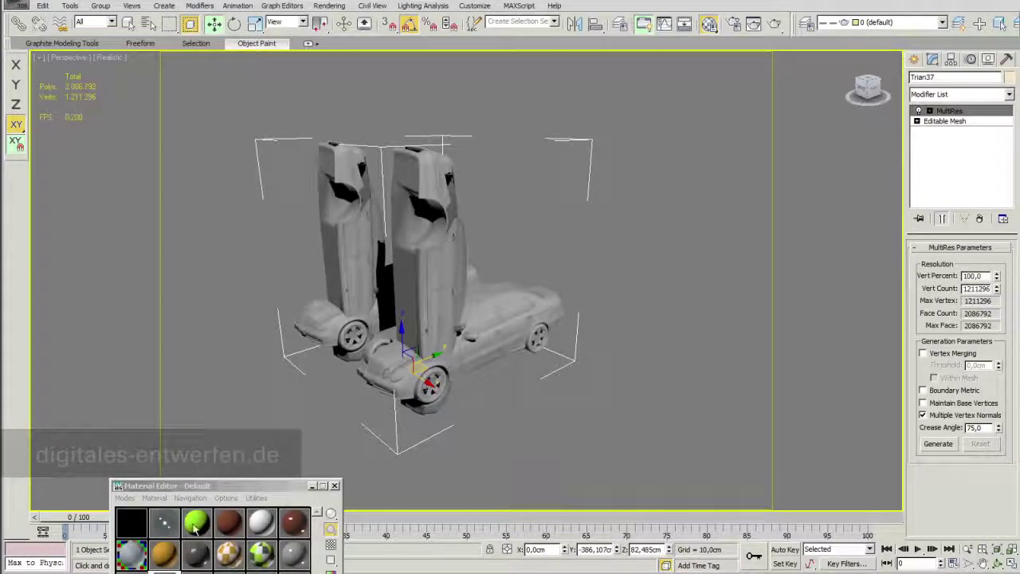
Step: Move the Material Editor window aside and close it, leaving the car at full MultiRes resolution
left_click_drag(244, 485, 235, 491)
left_click(327, 491)
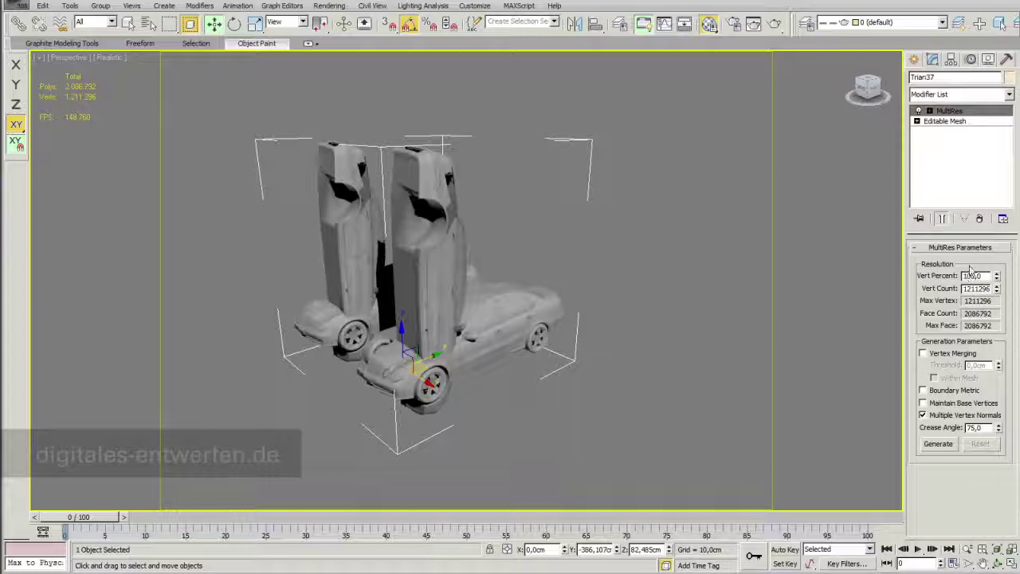
Step: Enter 10 as the MultiRes Vert Percent for the car mesh
double_click(968, 276)
type("10")
double_click(967, 276)
key("Return")
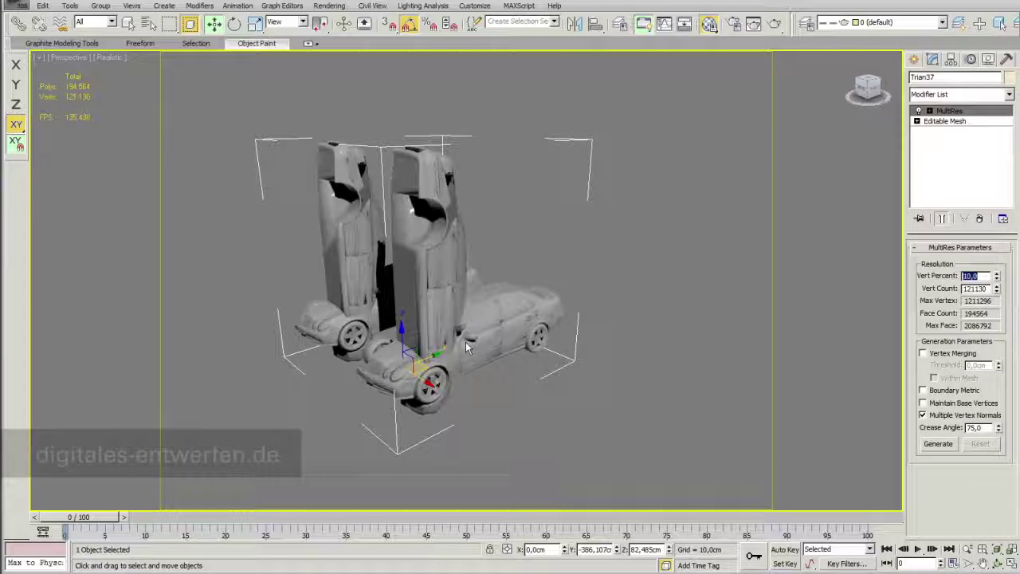
scroll(479, 327, "up", 3)
scroll(562, 303, "up", 2)
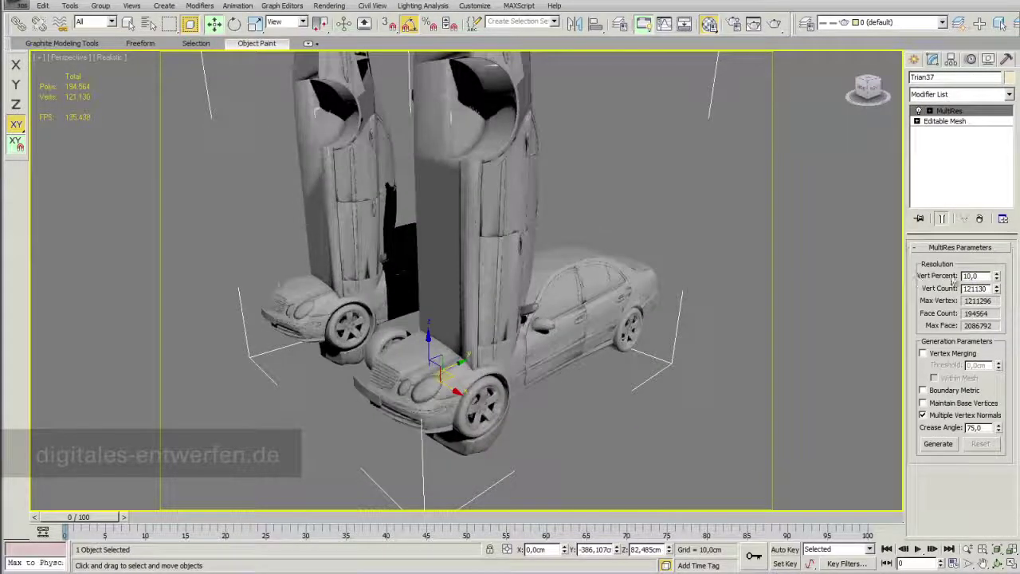
Step: Try the Vert Percent spinner and 20%, then settle on 10% (121,130 vertices, 194,564 faces)
left_click(997, 273)
left_click_drag(997, 275, 995, 342)
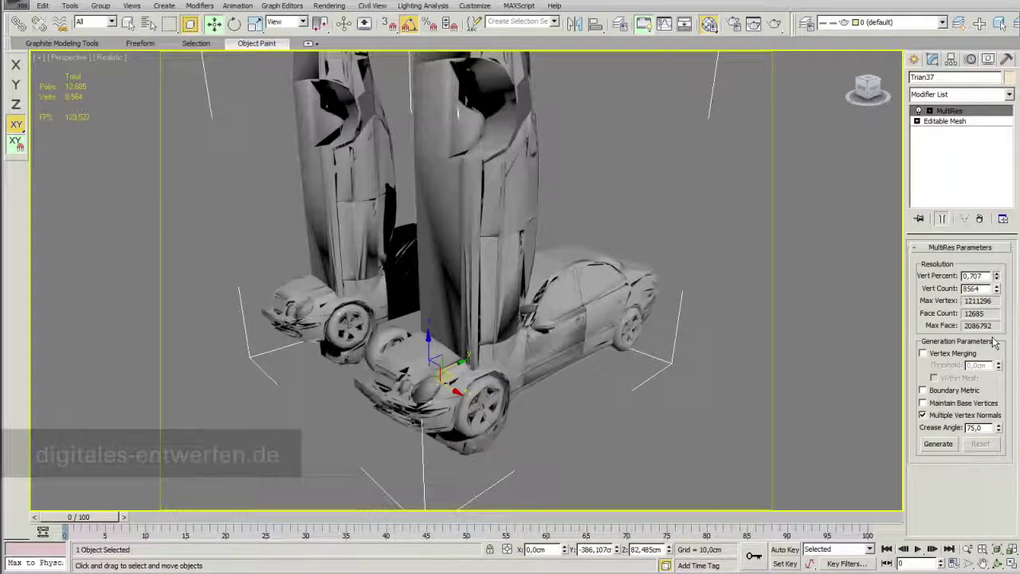
left_click_drag(992, 299, 989, 246)
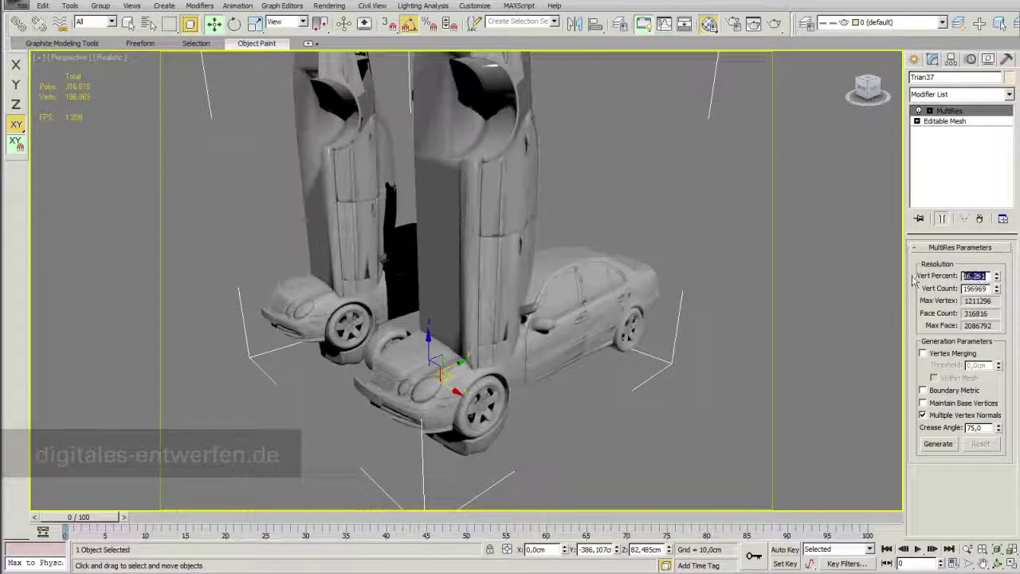
type("30,0")
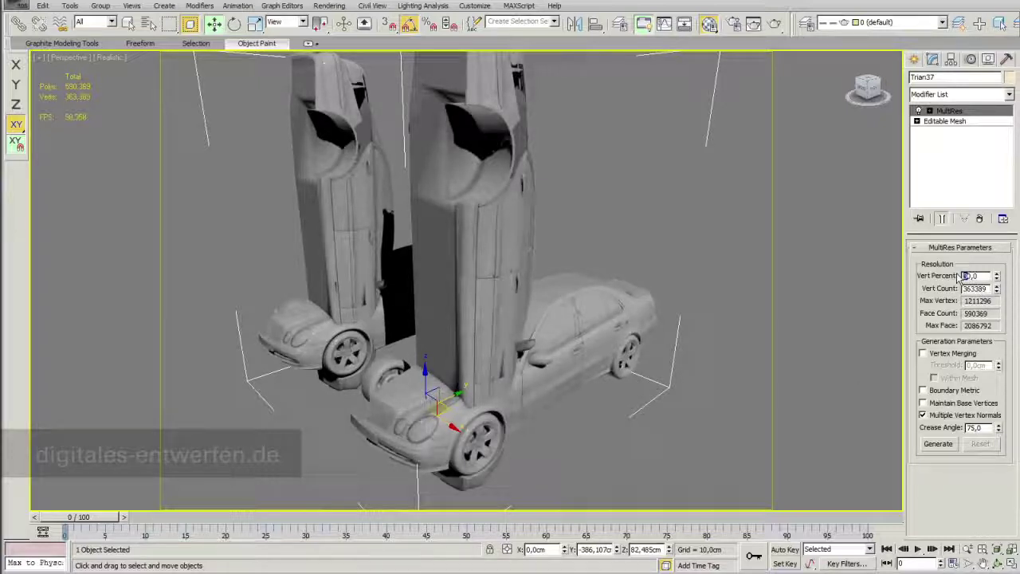
type("20")
key("Return")
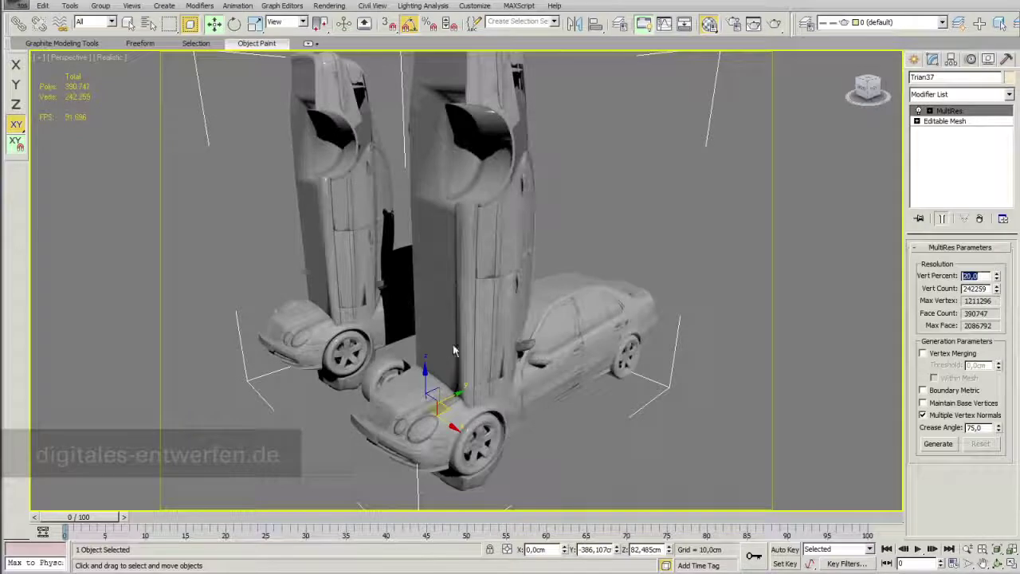
left_click(971, 276)
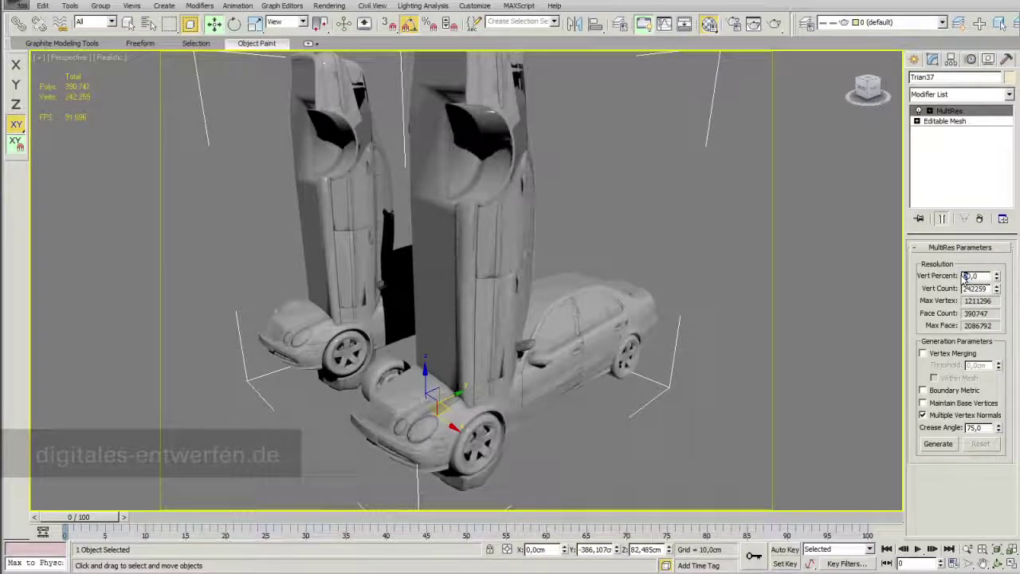
type("10")
key("Return")
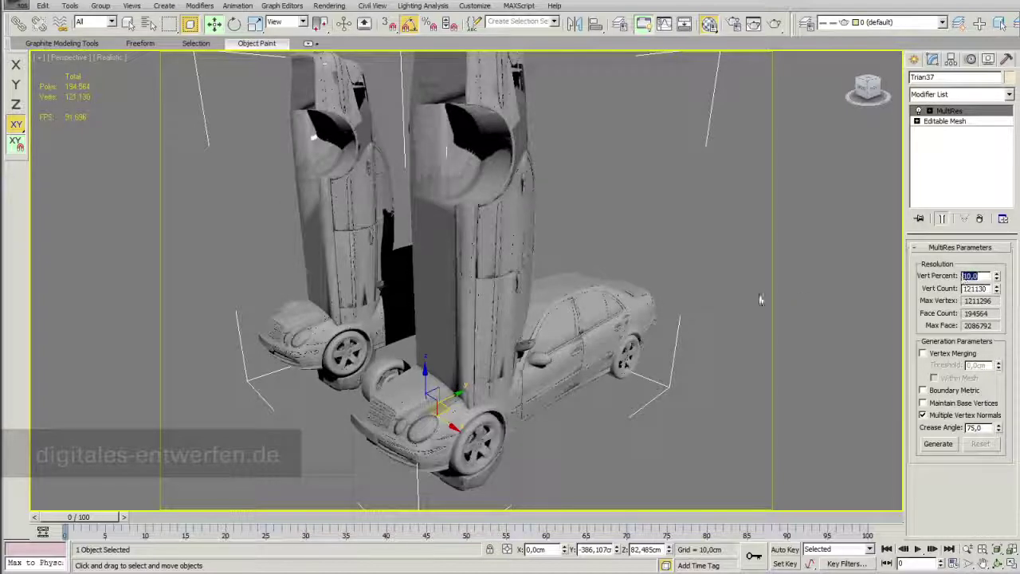
scroll(485, 287, "down", 3)
scroll(485, 287, "up", 3)
mouse_move(486, 294)
middle_mouse_down("alt")
mouse_move(493, 305)
mouse_move(402, 268)
middle_mouse_up("alt")
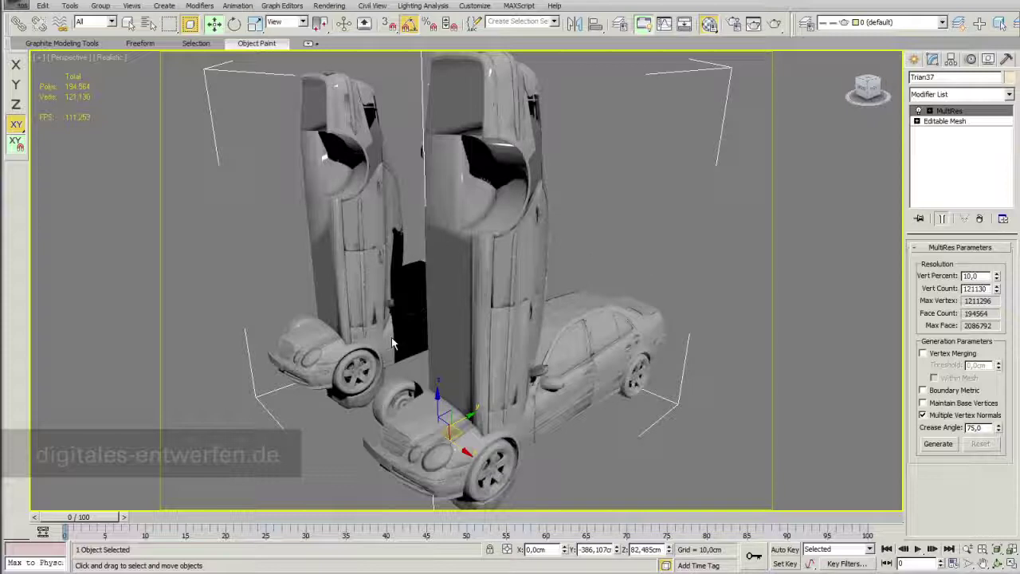
Step: Save the reduced car scene to the Desktop as Auto_Import.max
left_click(25, 4)
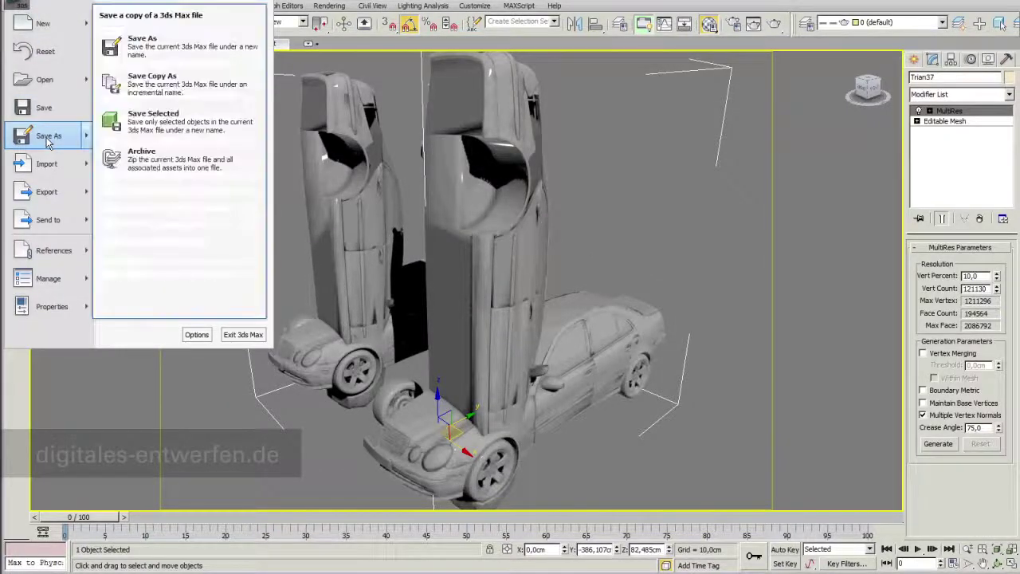
left_click(195, 47)
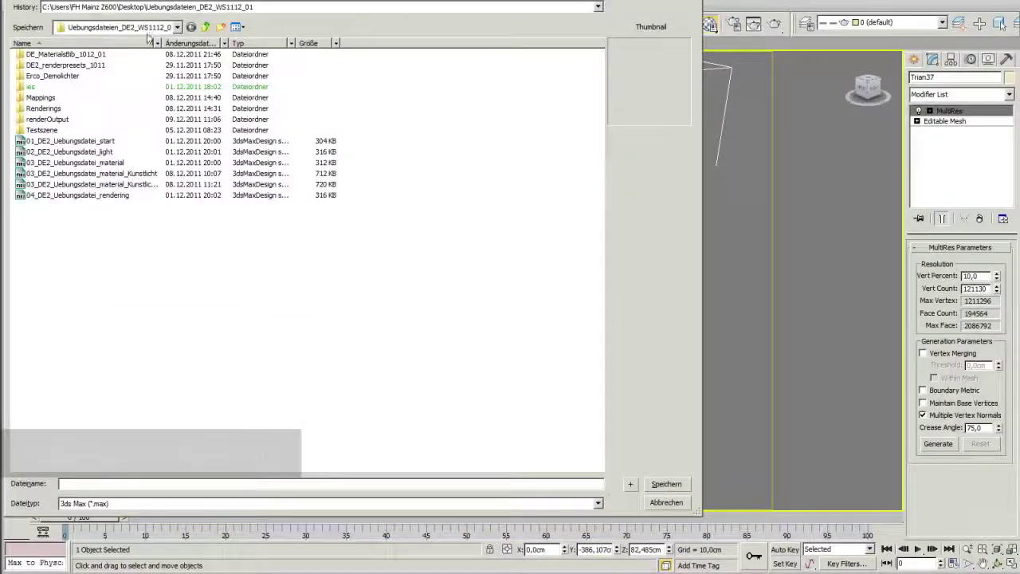
left_click(177, 27)
left_click(76, 37)
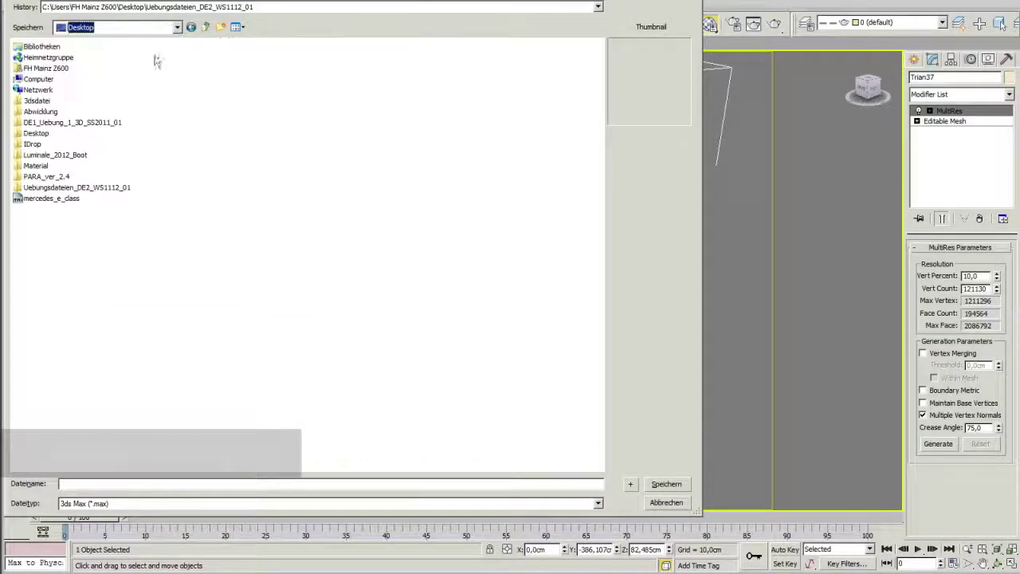
left_click(114, 486)
type("Auto_")
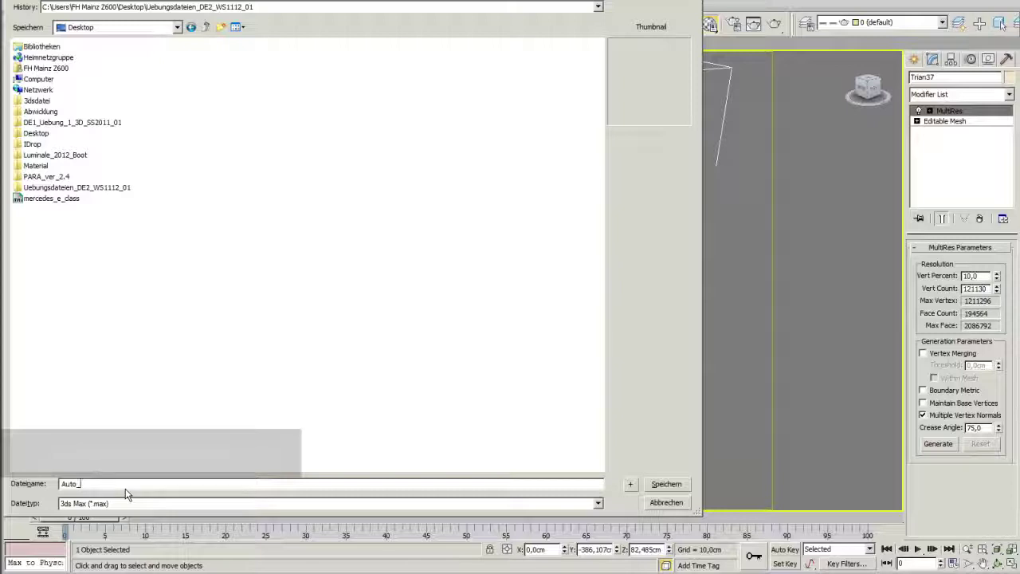
type("In")
left_click(682, 486)
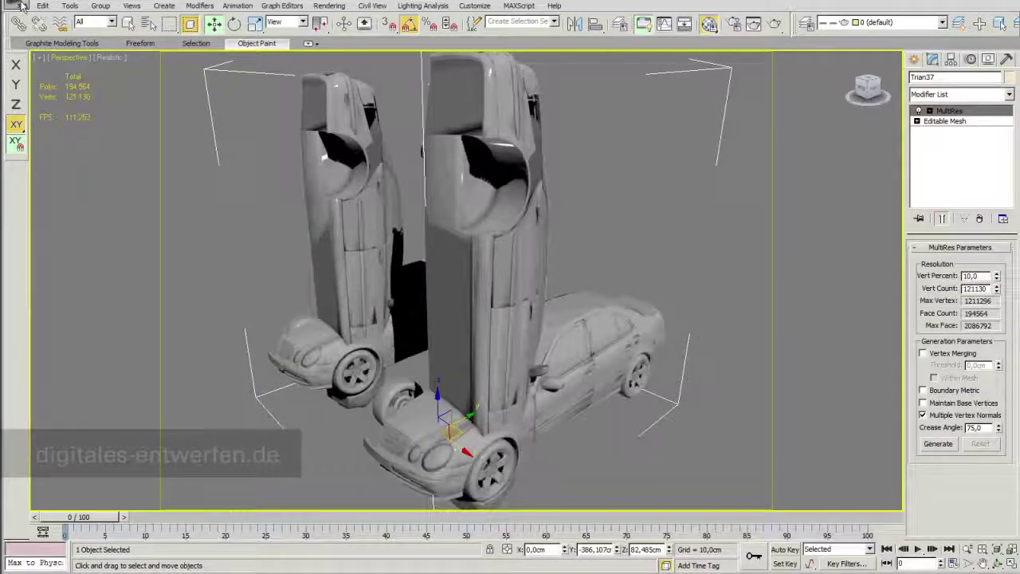
left_click(22, 7)
mouse_move(48, 23)
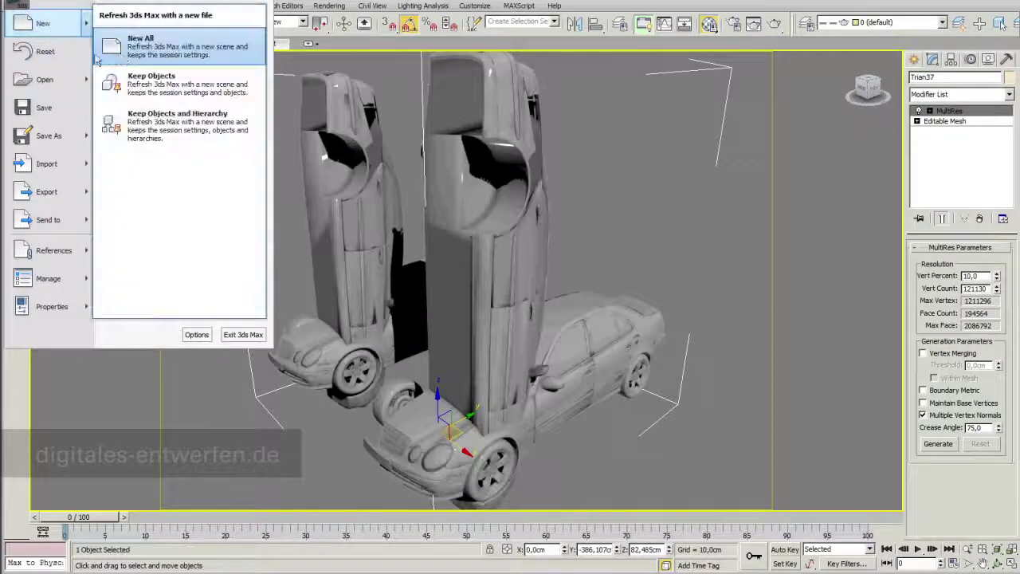
Step: Reopen the knot-on-wooden-box room scene from recent files, dismissing the student-version warning
left_click(183, 71)
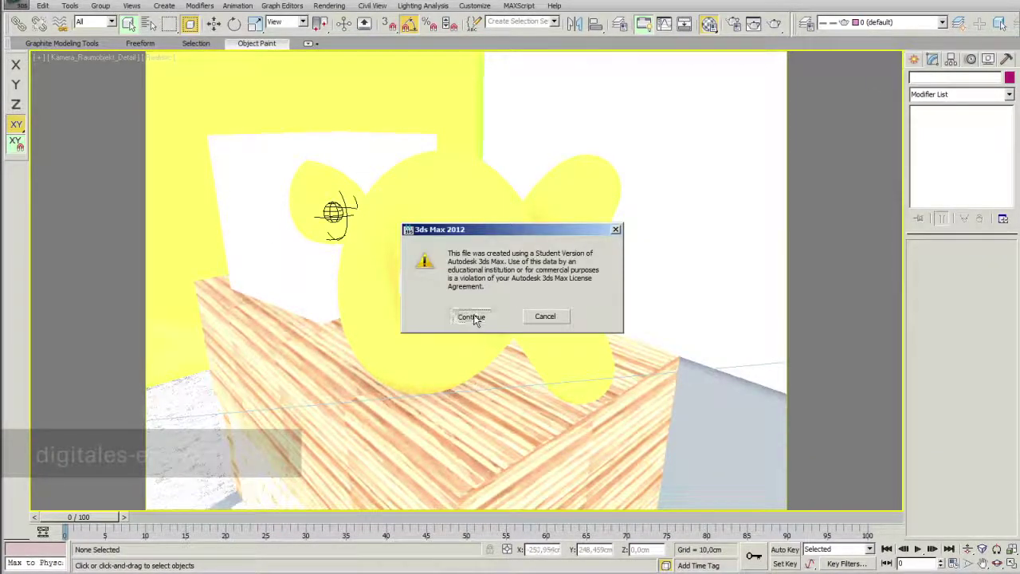
left_click(471, 315)
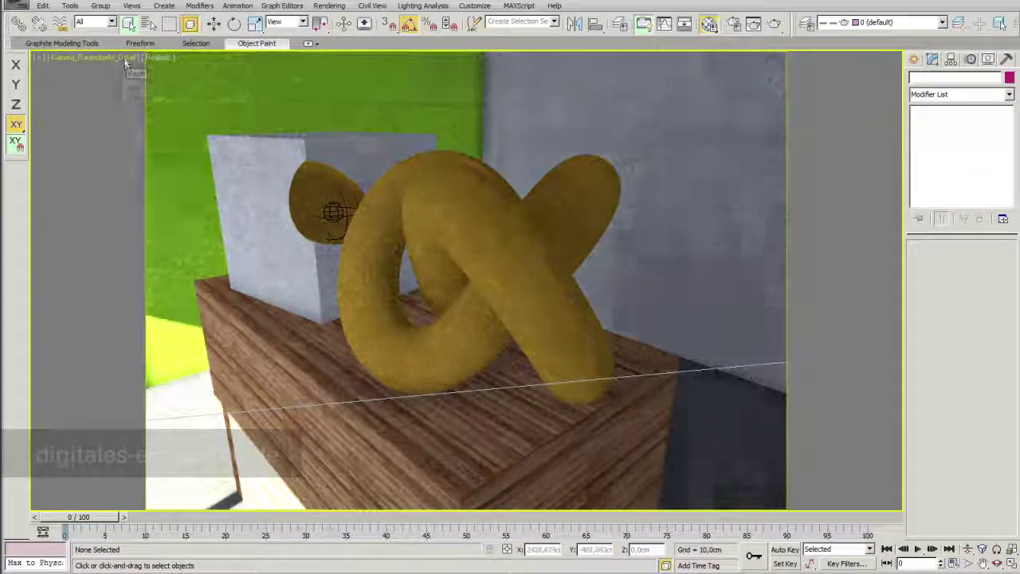
left_click(120, 58)
Step: View through Kamera_Fenster and hide Objekt_eckig, Objekt_Rund and Materialbox_groß
left_click(276, 71)
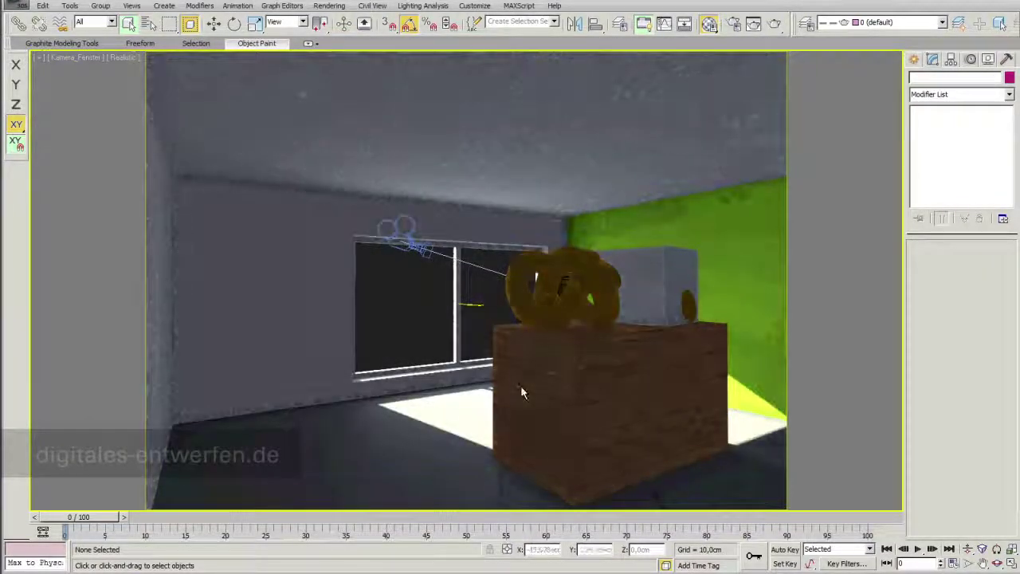
key("h")
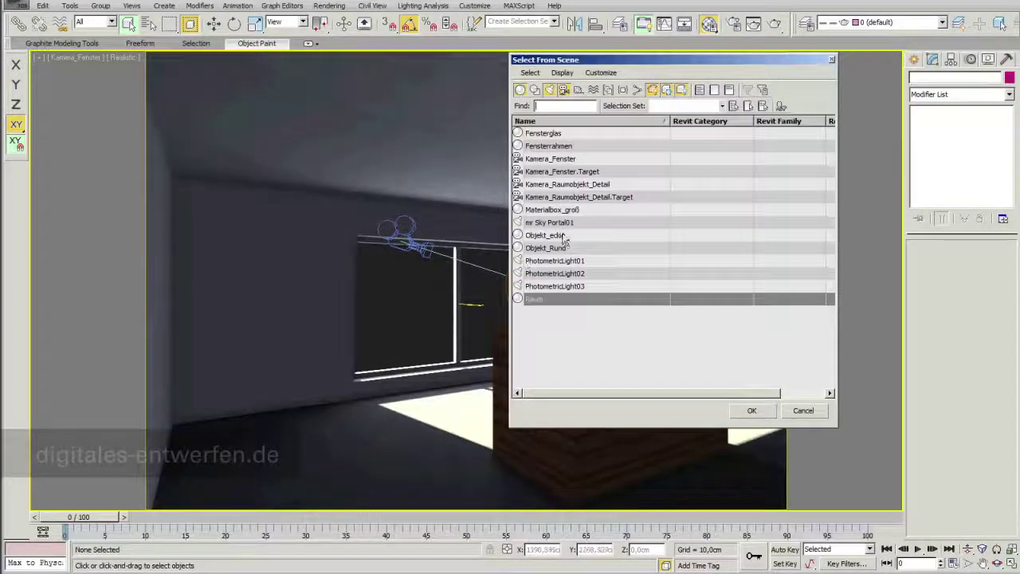
left_click(564, 236)
left_click(560, 248, "ctrl")
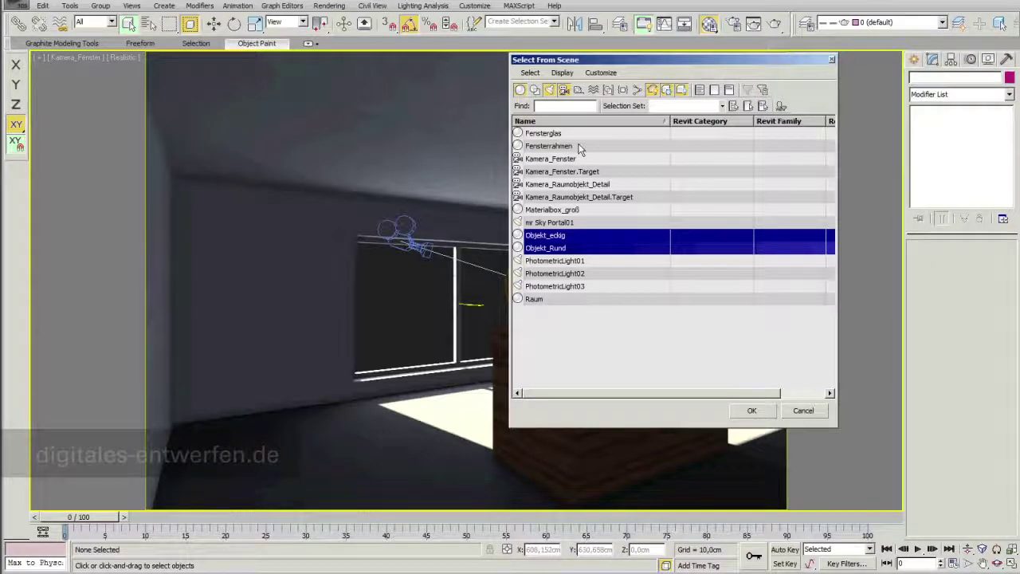
left_click(562, 210, "ctrl")
left_click(752, 411)
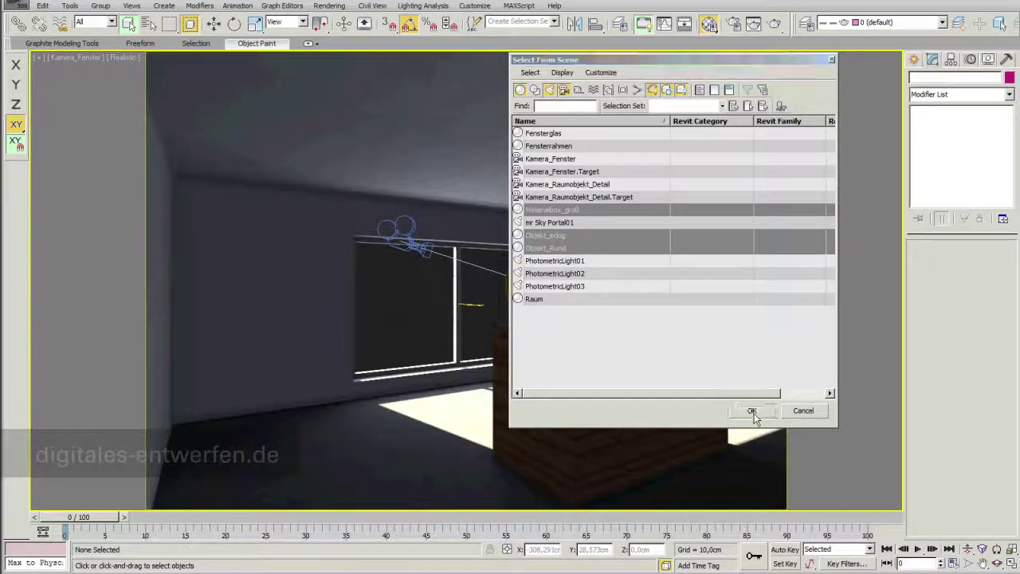
right_click(596, 395)
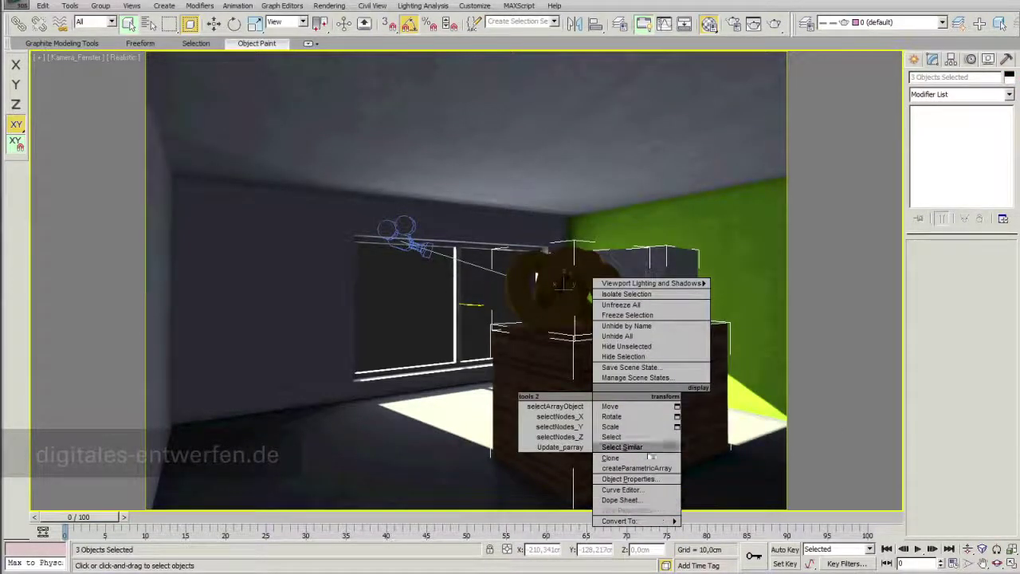
left_click(644, 358)
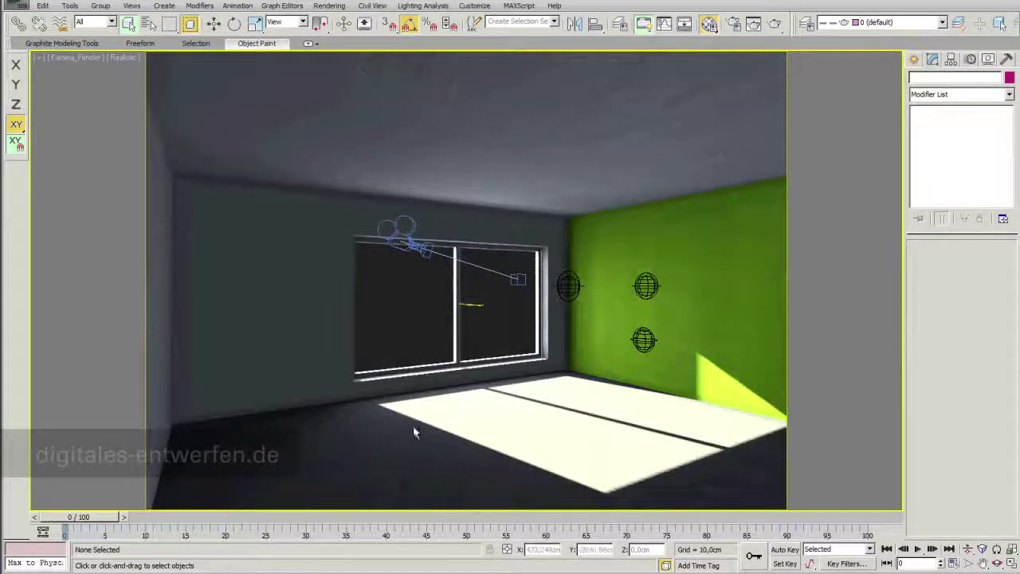
Step: Glance at the Rendering menu, then bring up the Application menu's Import, Merge and Replace options
left_click(330, 5)
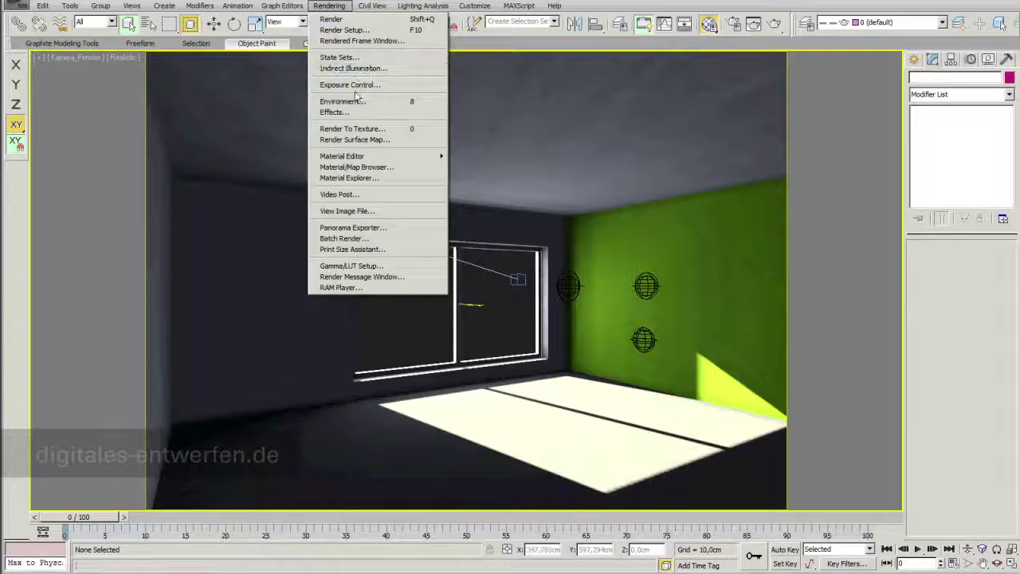
left_click(399, 148)
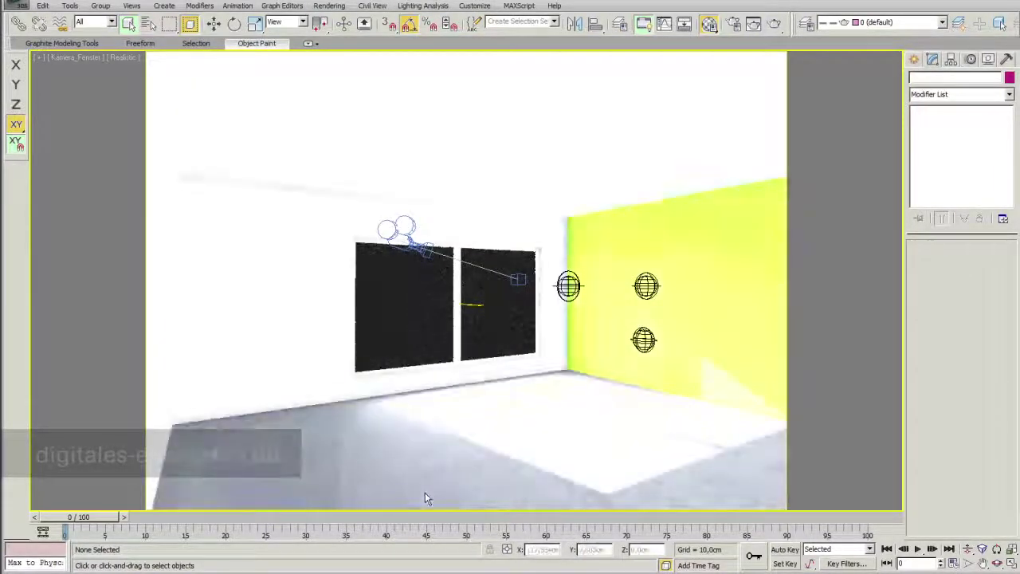
left_click(20, 6)
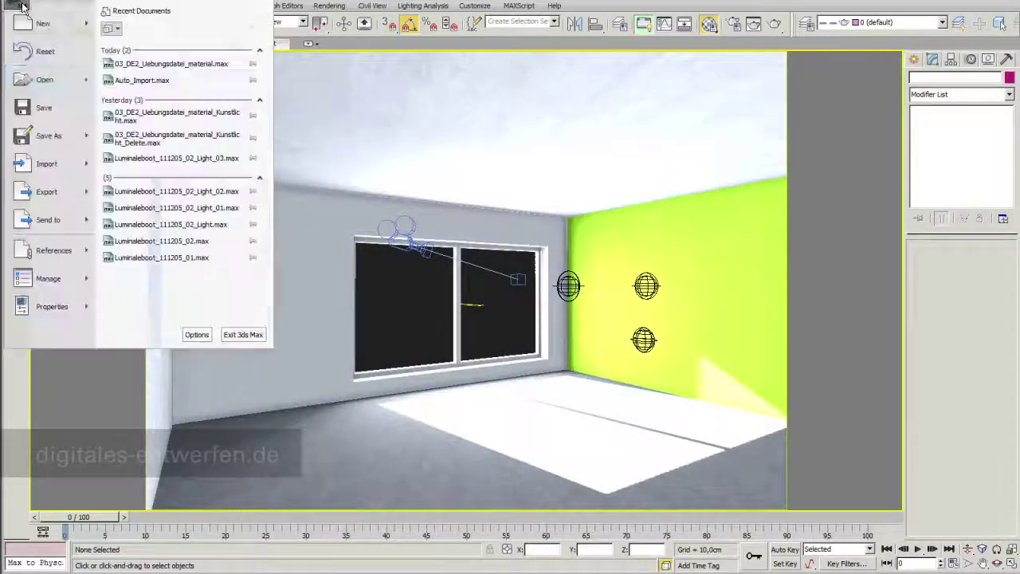
mouse_move(48, 163)
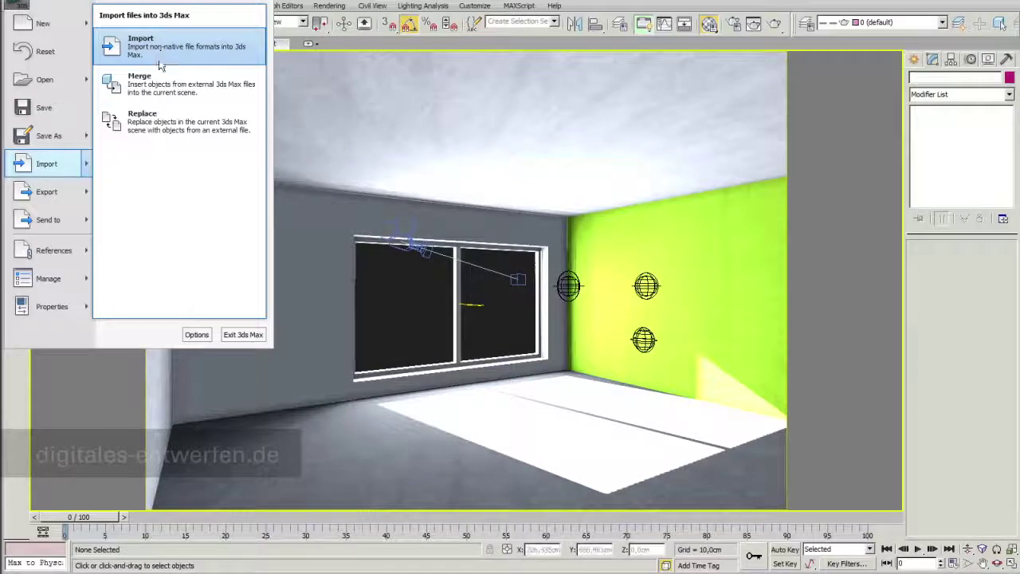
Step: Merge the Trian37 mesh from Desktop\Auto_Import.max into the room scene
left_click(159, 86)
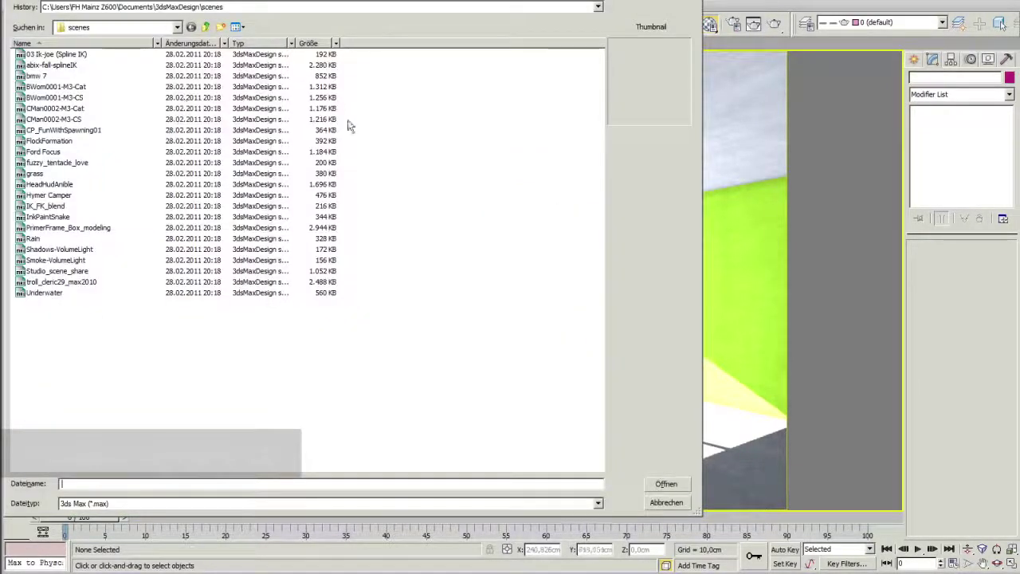
left_click(178, 28)
left_click(164, 41)
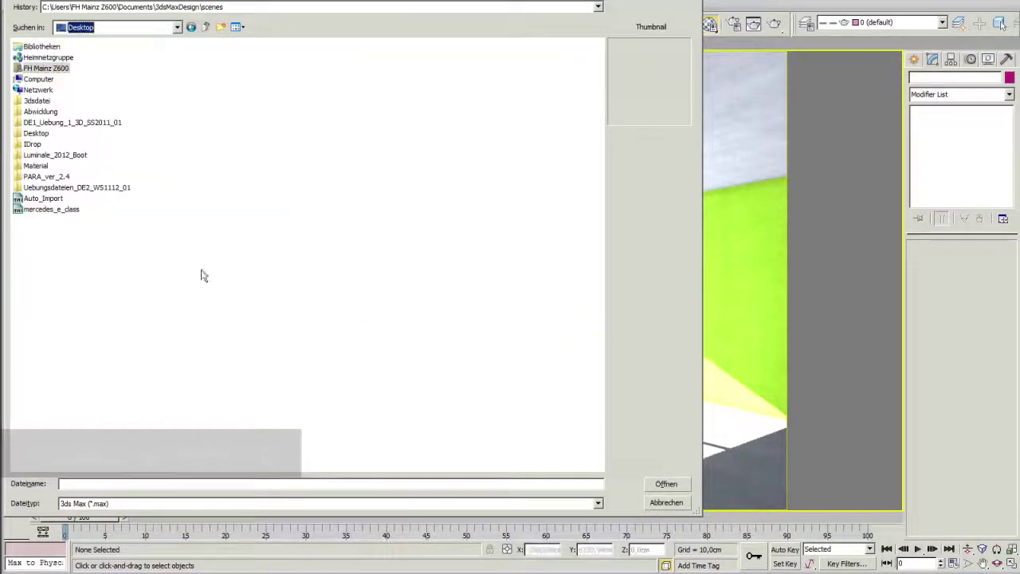
left_click(46, 201)
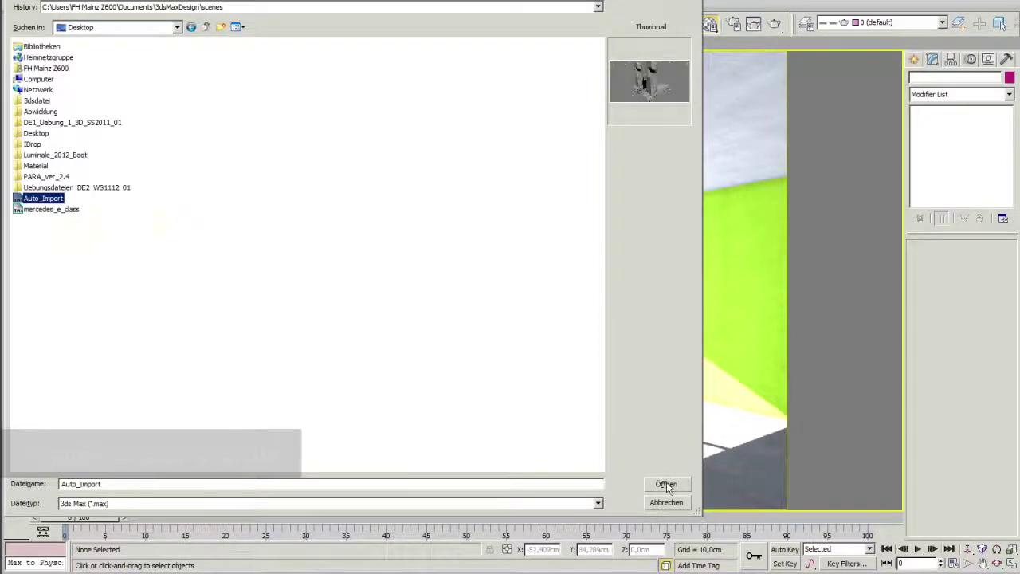
left_click(666, 484)
left_click(415, 187)
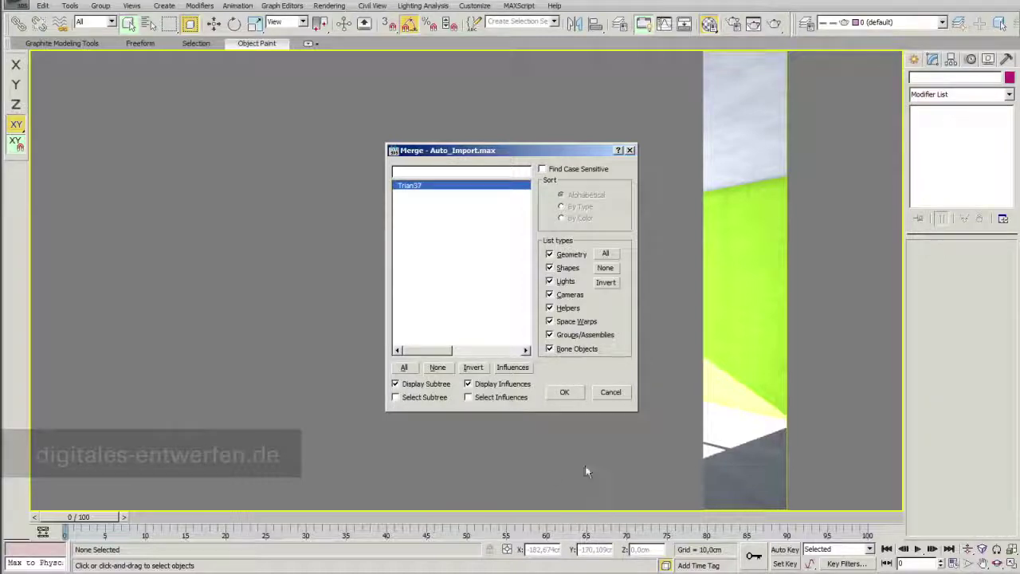
left_click(565, 393)
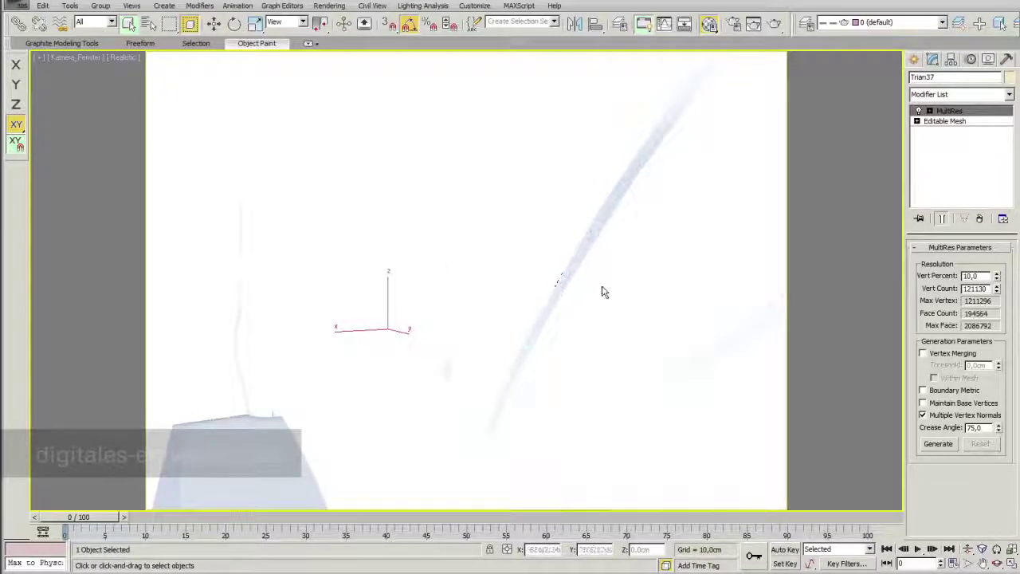
Step: In Top view, move the seat mesh clear of the room and scale it uniformly to 10%
key("t")
scroll(548, 303, "down", 2)
scroll(548, 305, "down", 2)
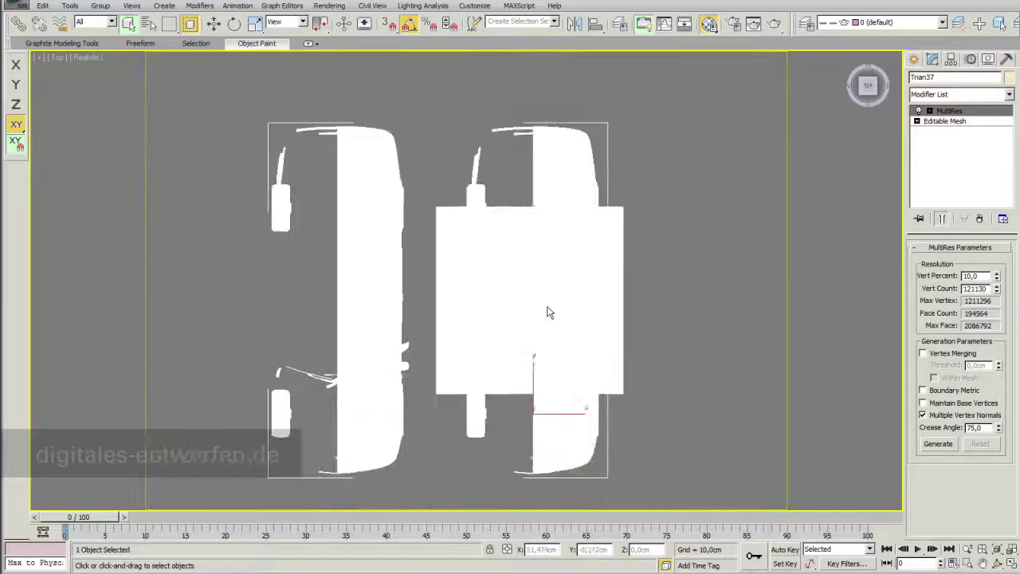
scroll(549, 307, "down", 2)
scroll(549, 311, "down", 1)
scroll(548, 313, "down", 1)
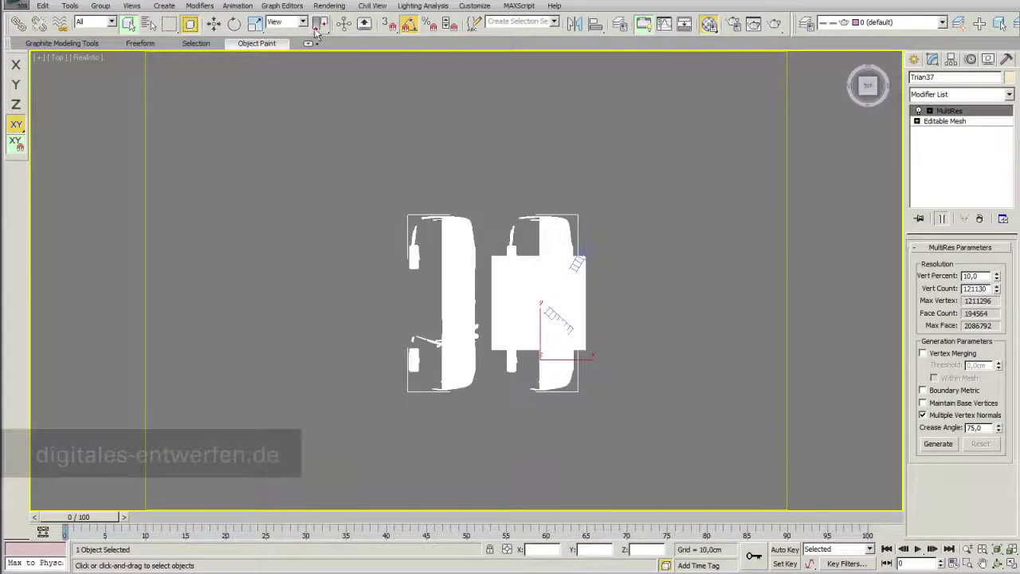
key("w")
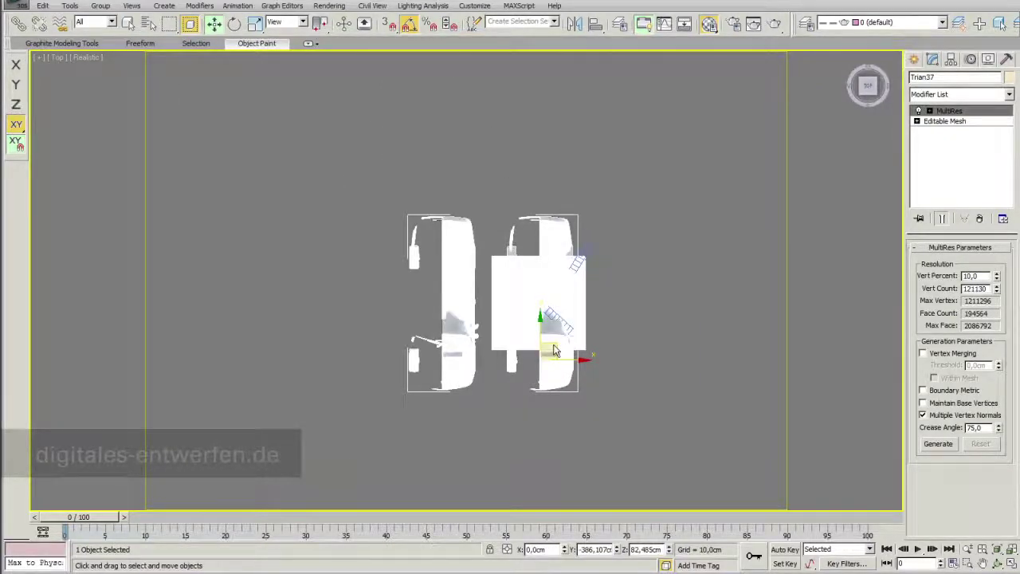
left_click_drag(554, 351, 429, 333)
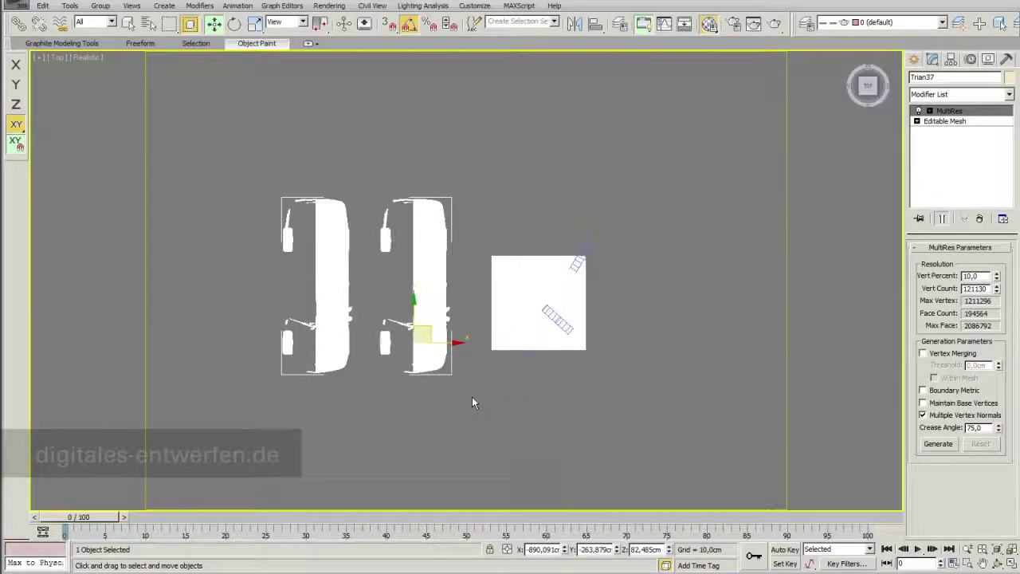
key("r")
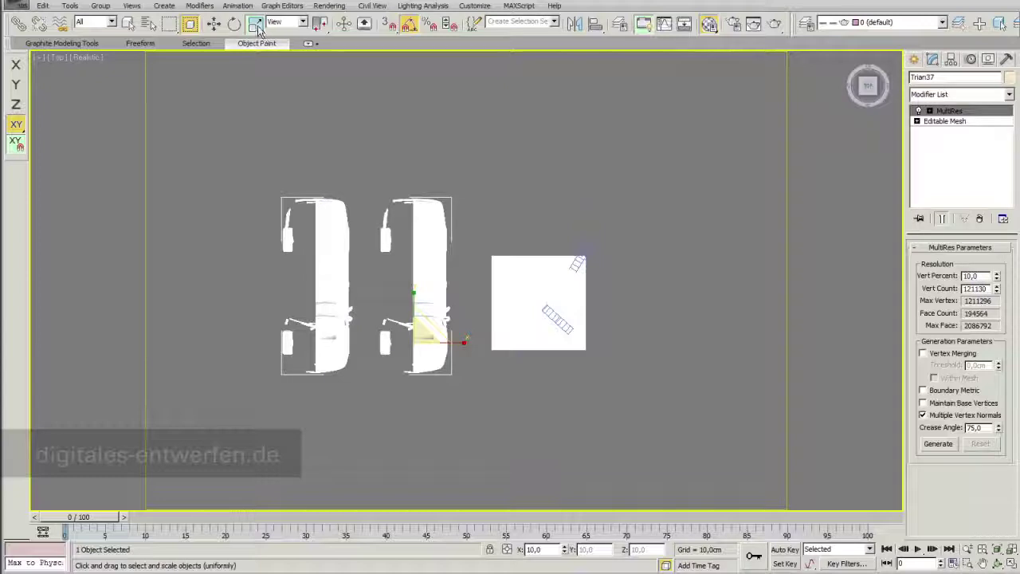
key("F12")
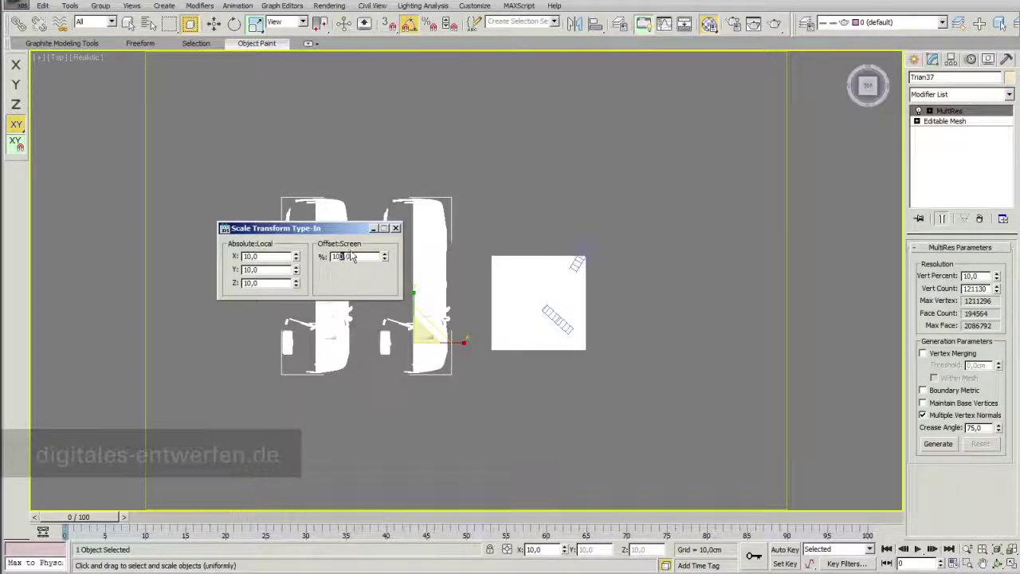
key("Return")
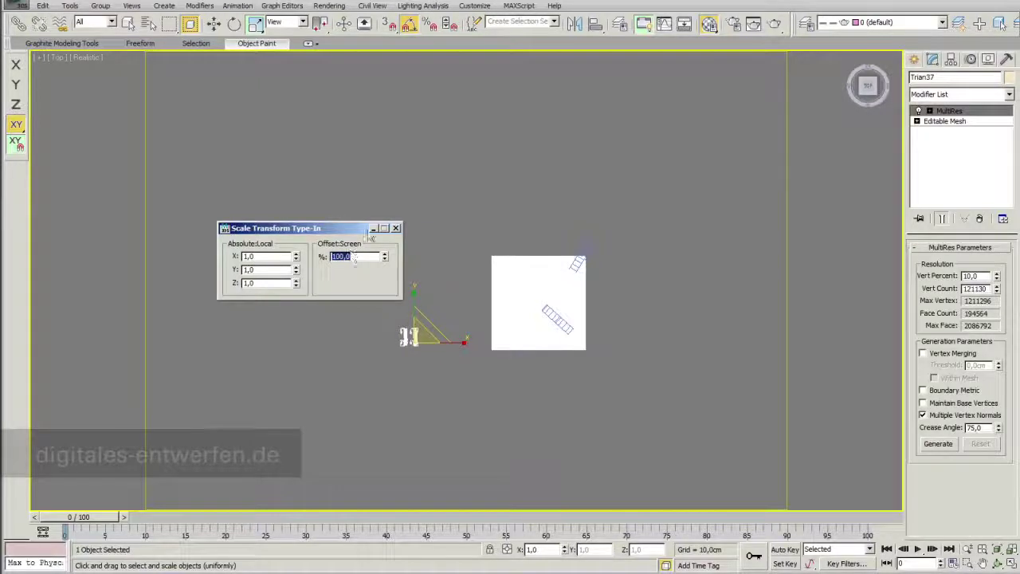
left_click_drag(370, 231, 281, 434)
scroll(623, 419, "up", 2)
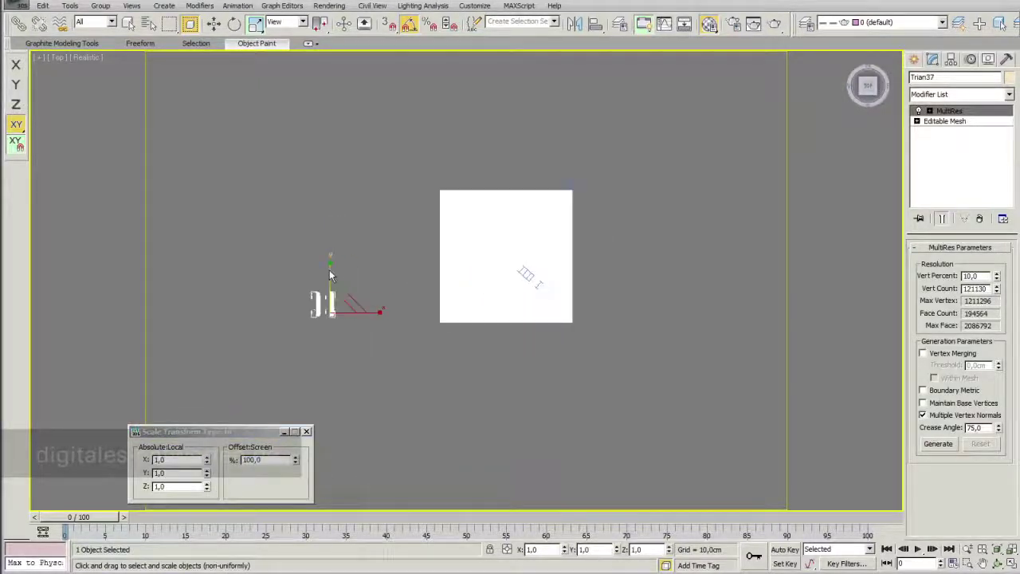
scroll(329, 270, "up", 2)
Step: Move the scaled mesh into the room and lower it near the floor in Front wireframe view
key("r")
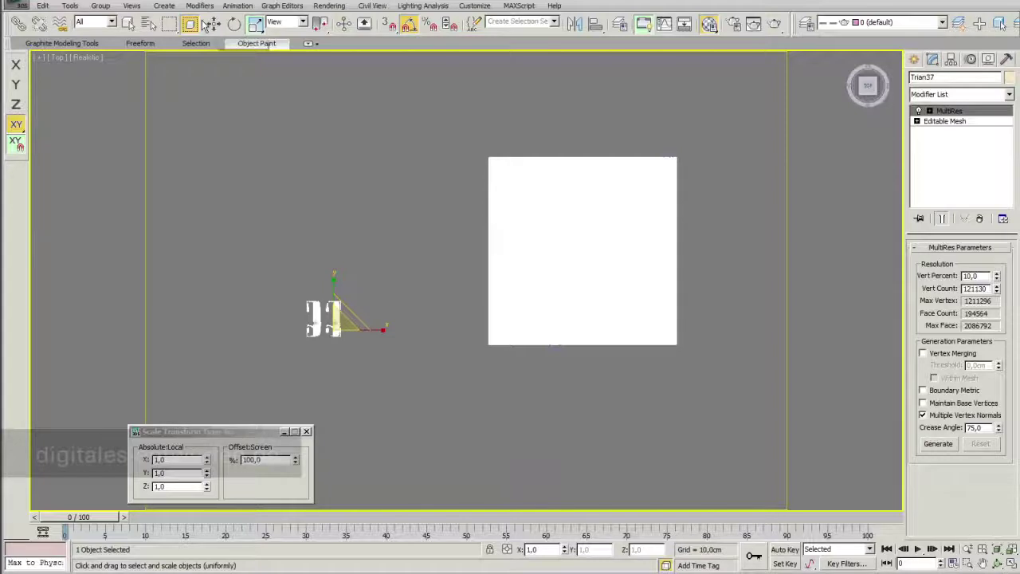
left_click(212, 23)
left_click_drag(350, 320, 604, 275)
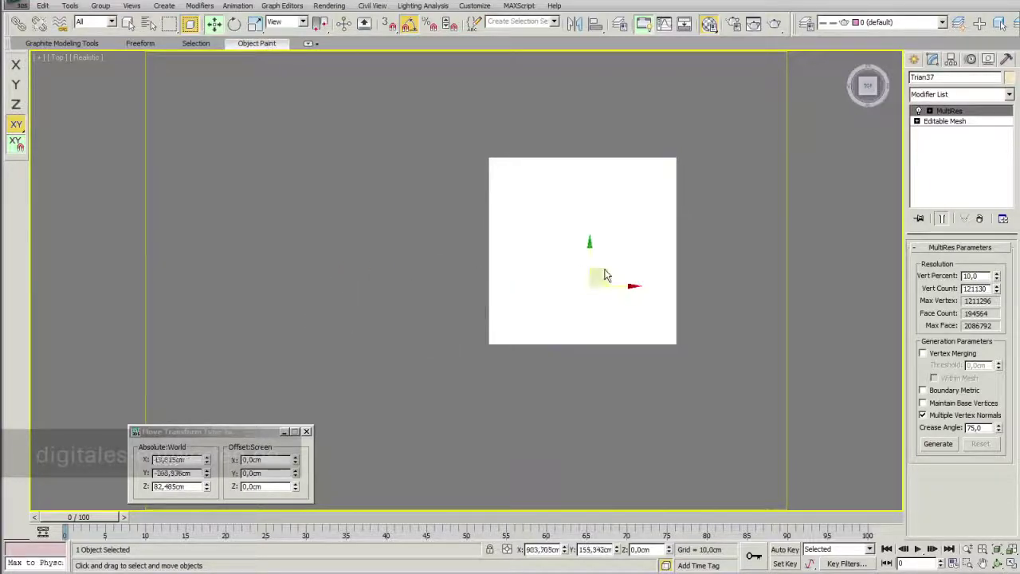
key("f")
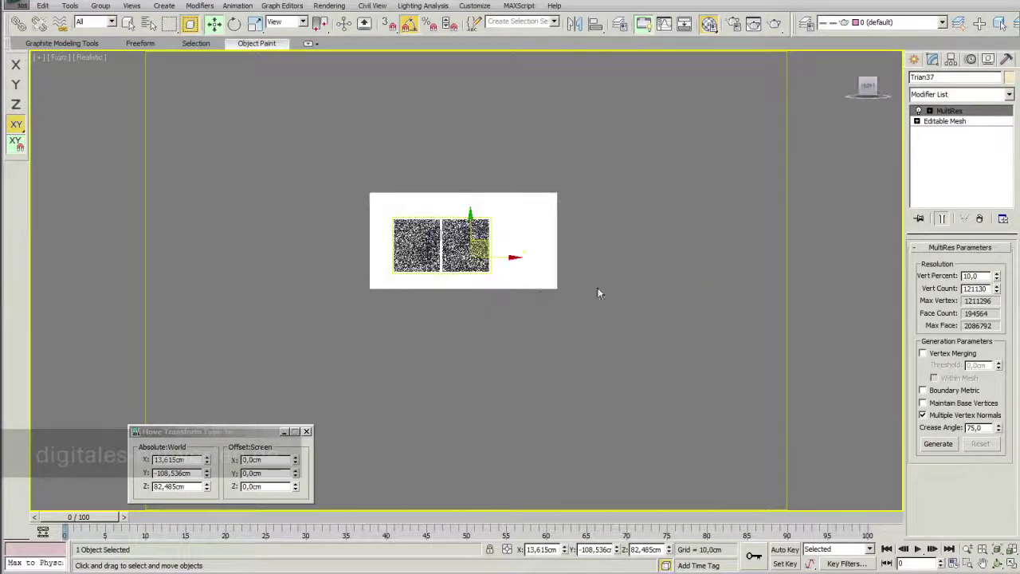
key("F3")
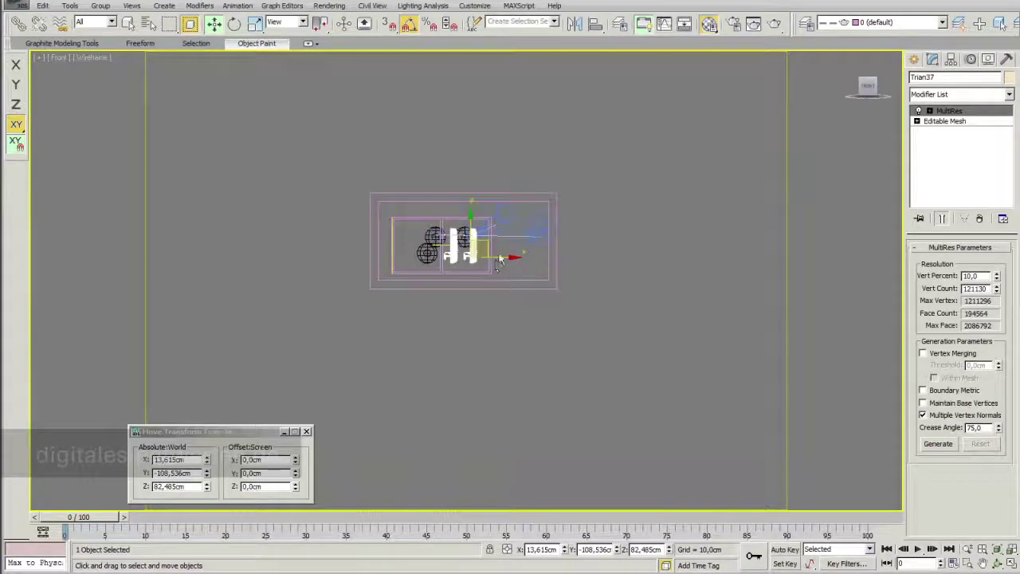
scroll(514, 295, "up", 3)
left_click_drag(471, 299, 521, 335)
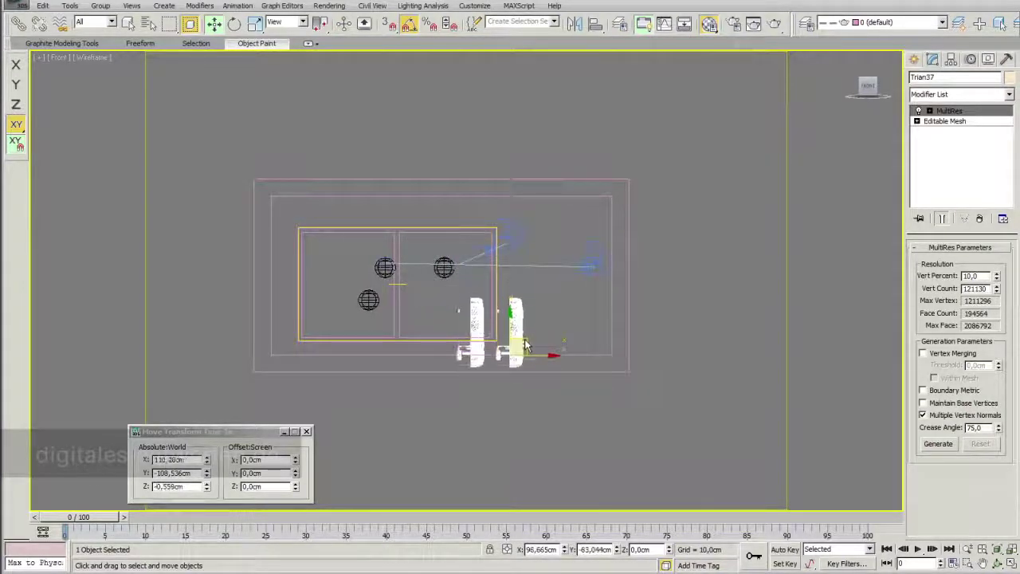
left_click(62, 60)
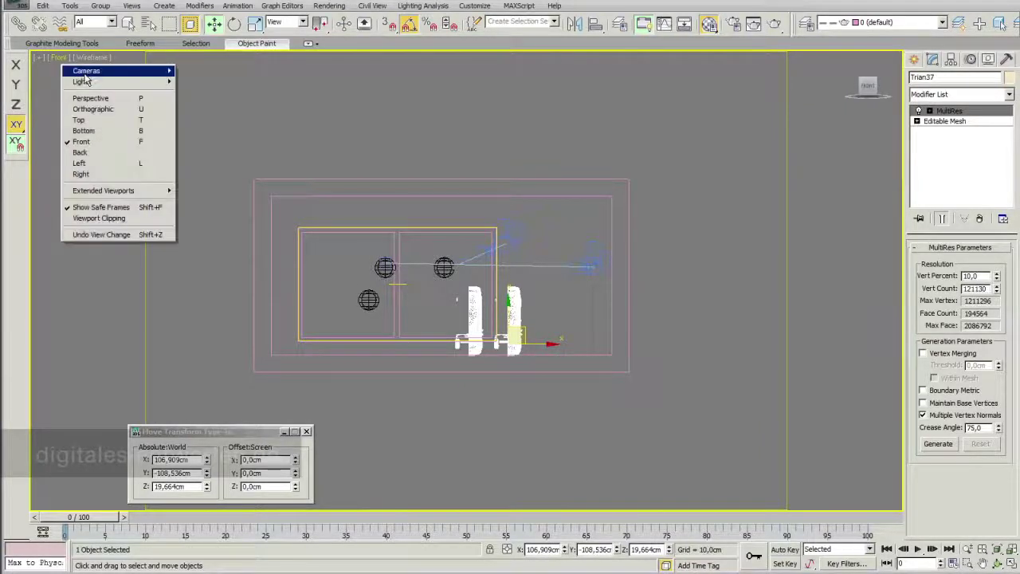
Step: View the room through Kamera_Fenster with Realistic shading and polygon statistics shown
mouse_move(88, 71)
left_click(215, 75)
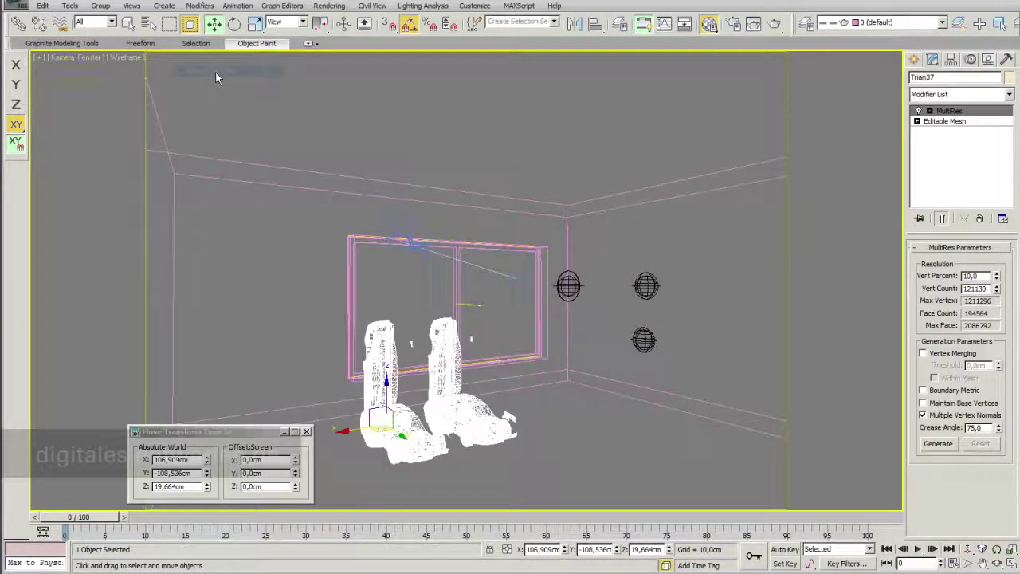
left_click(130, 57)
left_click(151, 70)
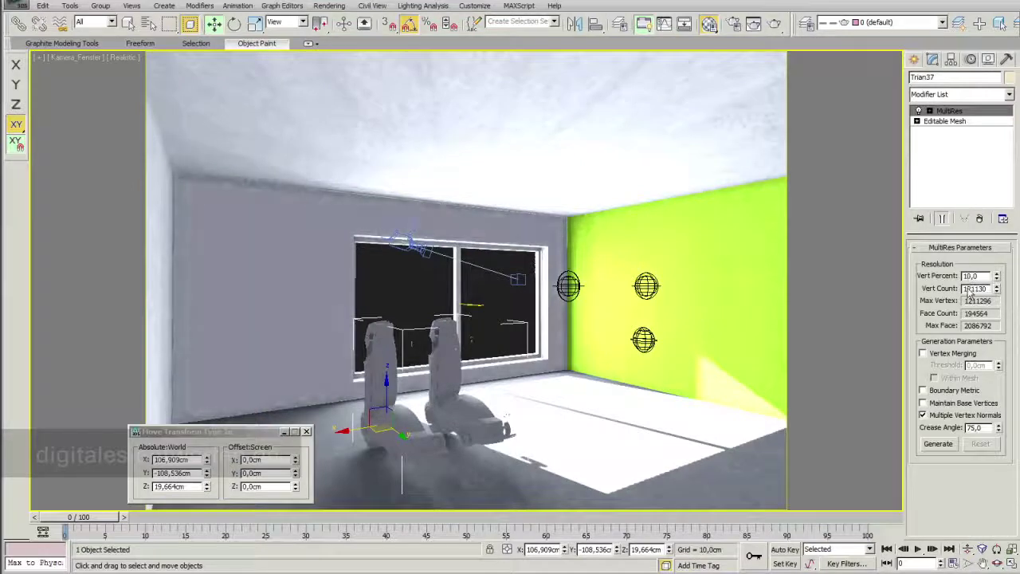
left_click(37, 61)
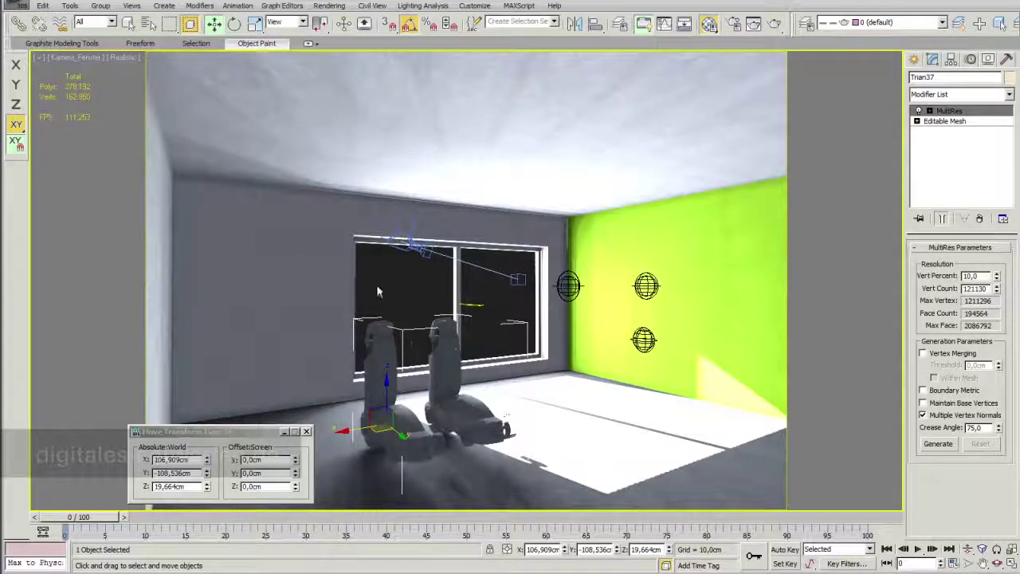
left_click(24, 5)
mouse_move(47, 163)
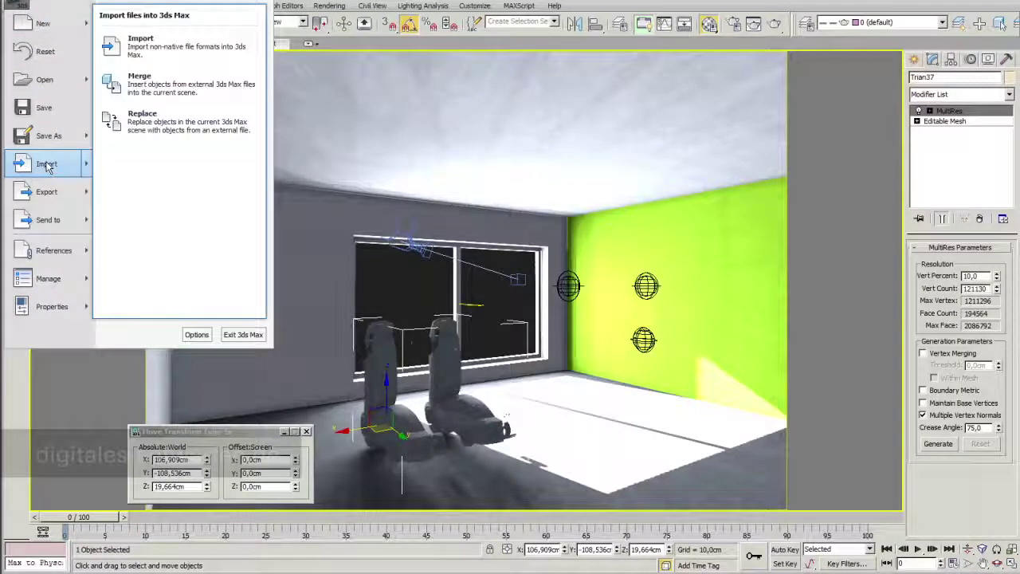
Step: Merge all objects from mercedes_e_class.max, dismissing the obsolete-file warning
left_click(177, 93)
left_click(48, 209)
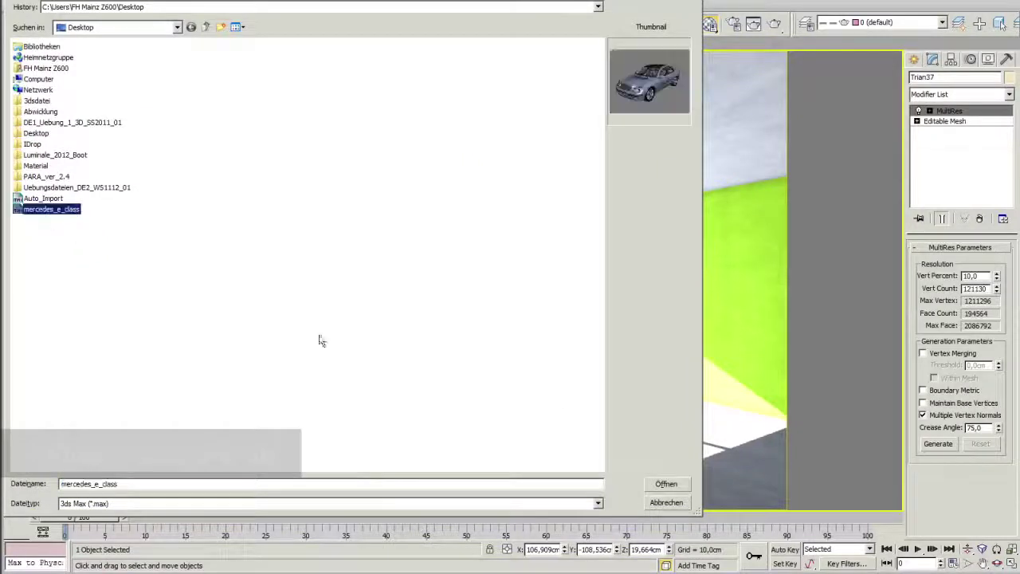
left_click(667, 484)
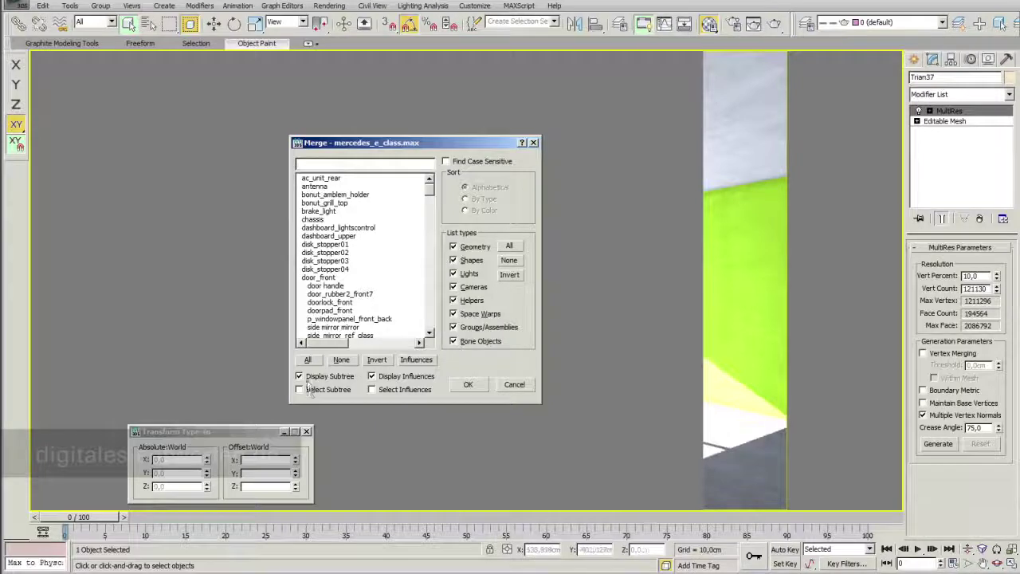
mouse_move(429, 185)
left_mouse_down()
mouse_move(428, 327)
mouse_move(431, 181)
mouse_move(377, 114)
left_mouse_up()
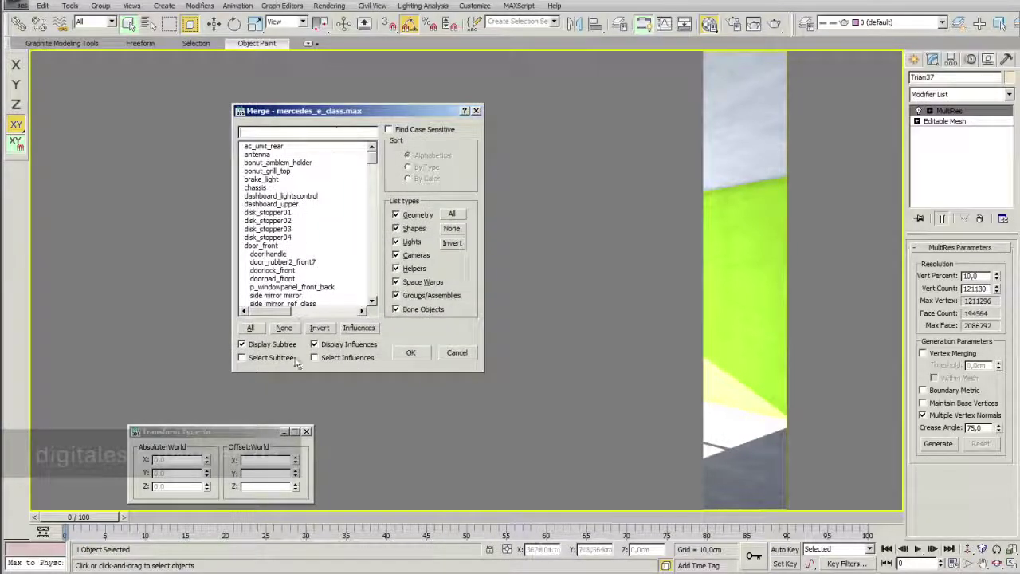
left_click(251, 329)
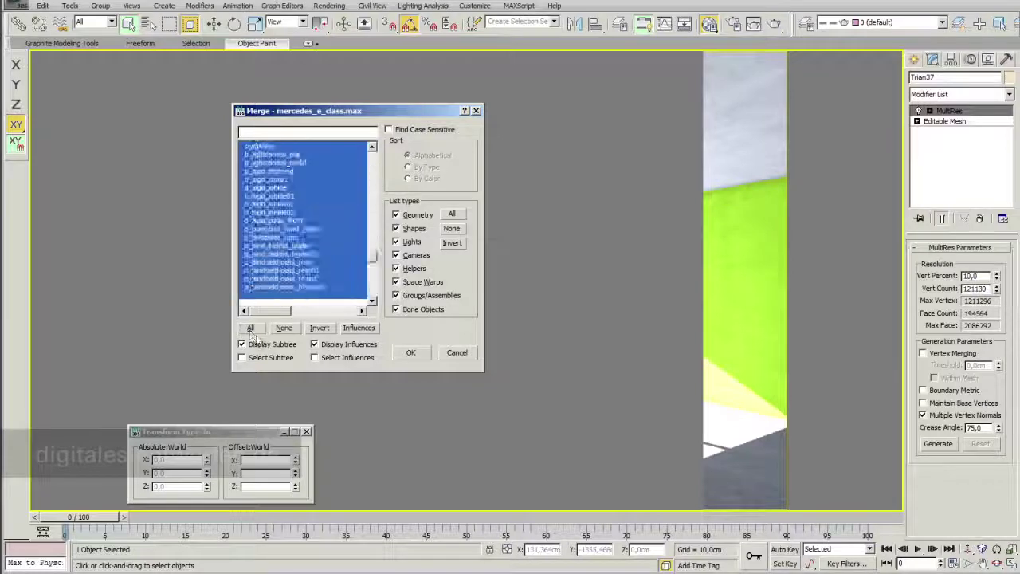
left_click(412, 352)
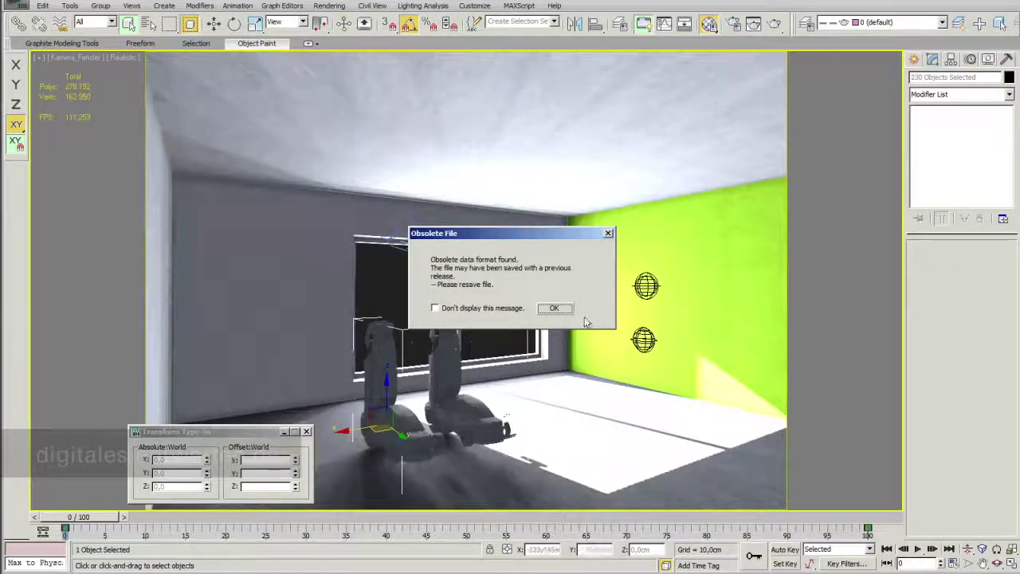
left_click(554, 309)
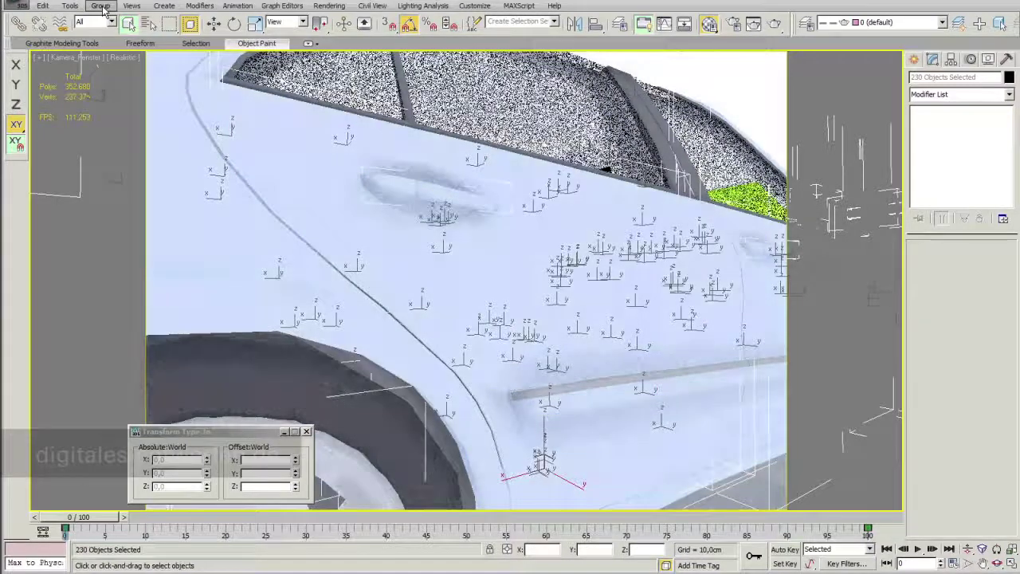
Step: Save the selected merged car objects as a named selection set called 'Auto'
left_click(102, 9)
mouse_move(131, 6)
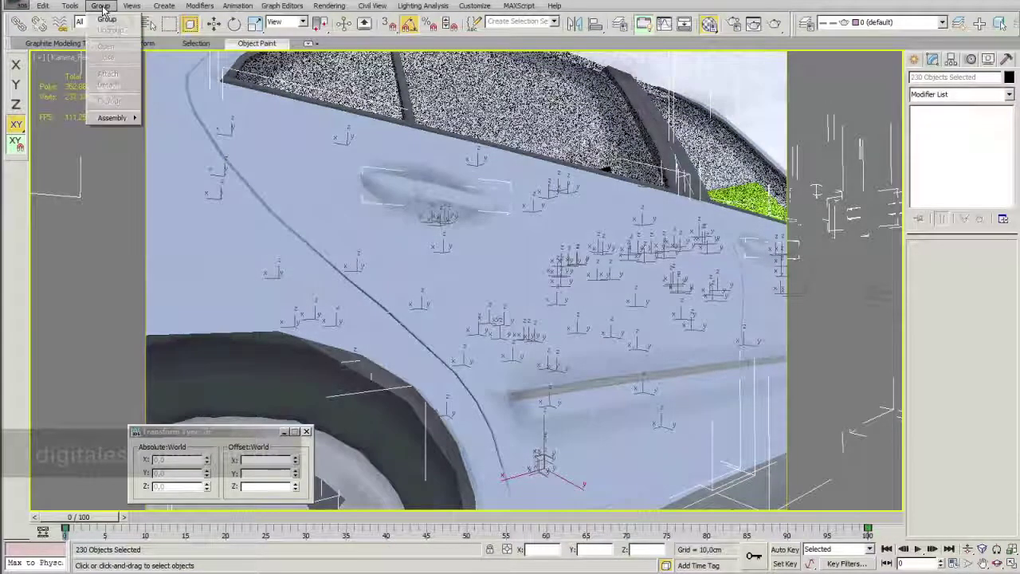
left_click(164, 5)
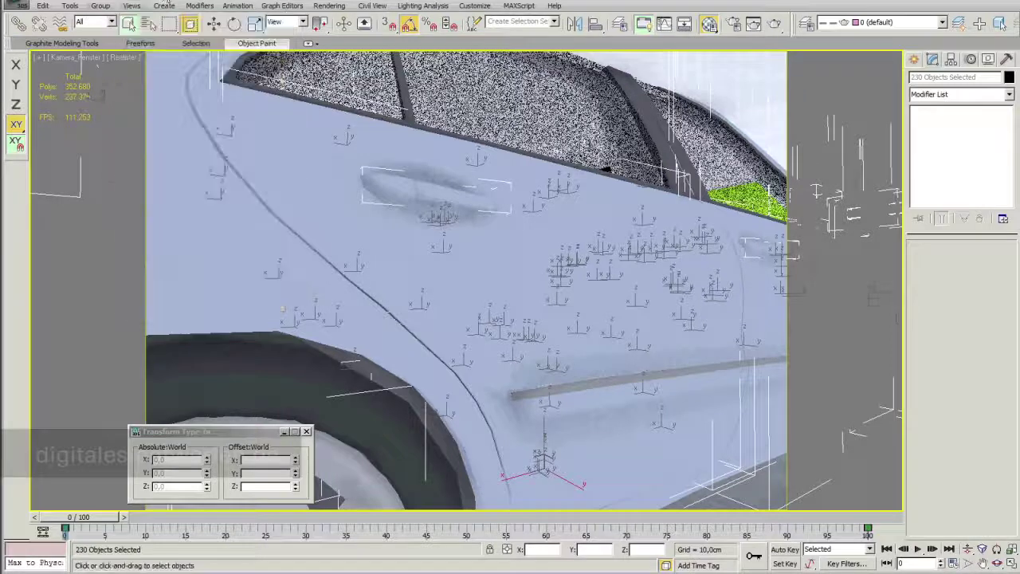
left_click(553, 23)
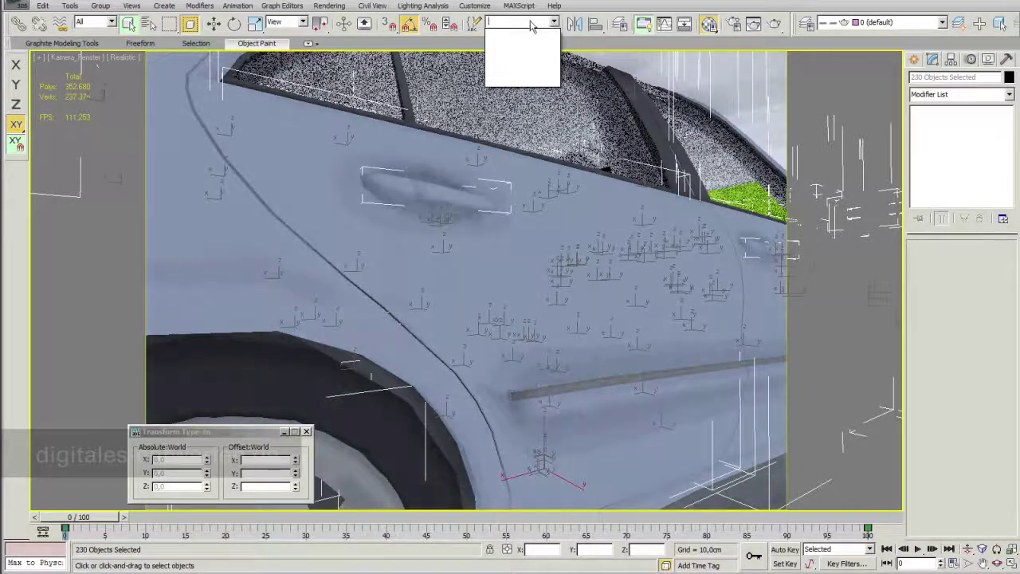
type("Auto")
key("Return")
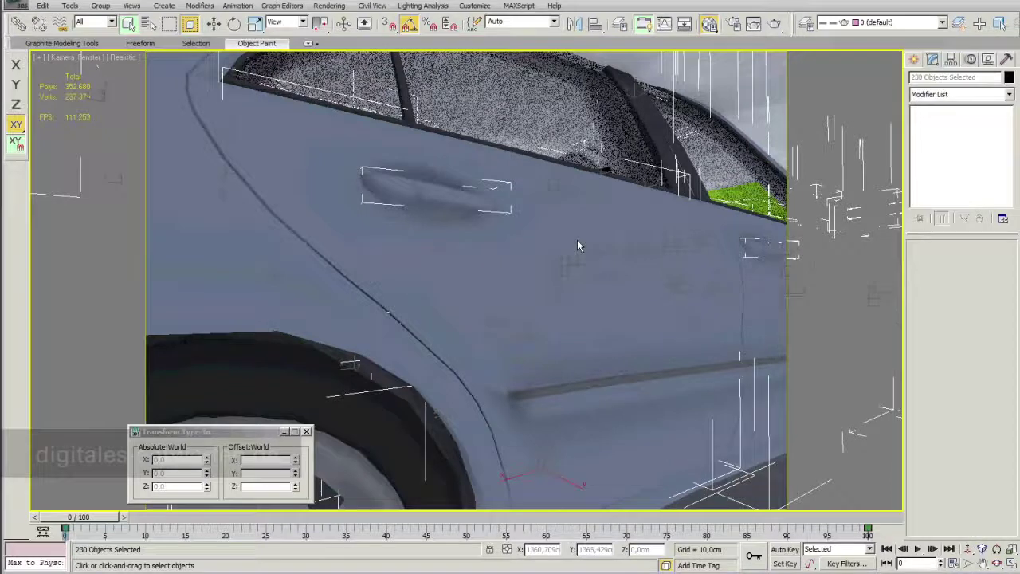
Step: In the Top view, uniformly shrink the 230 car objects via the Scale Offset:Screen % field
right_click(795, 270)
key("t")
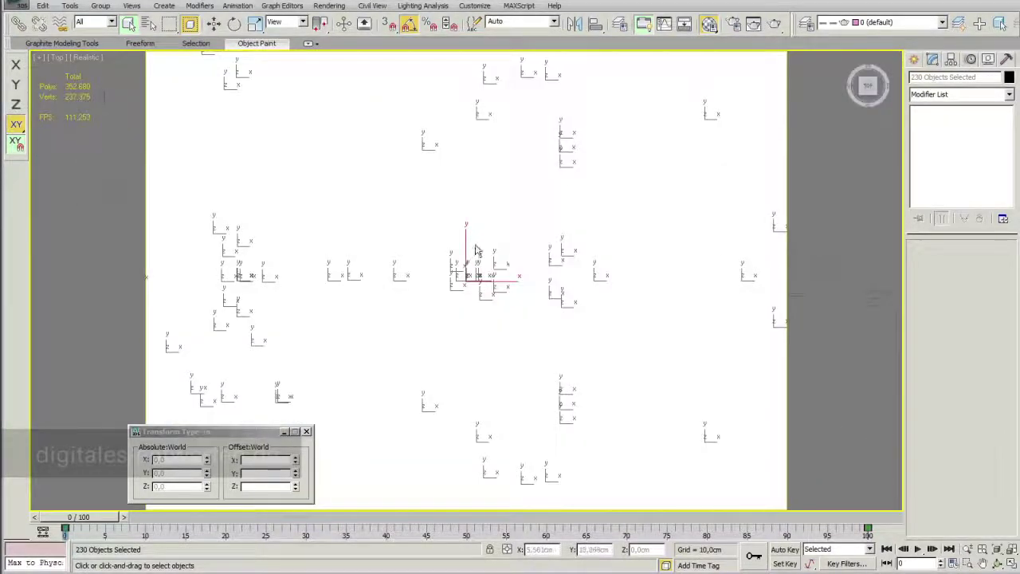
scroll(476, 250, "down", 3)
scroll(476, 250, "down", 2)
scroll(475, 249, "up", 1)
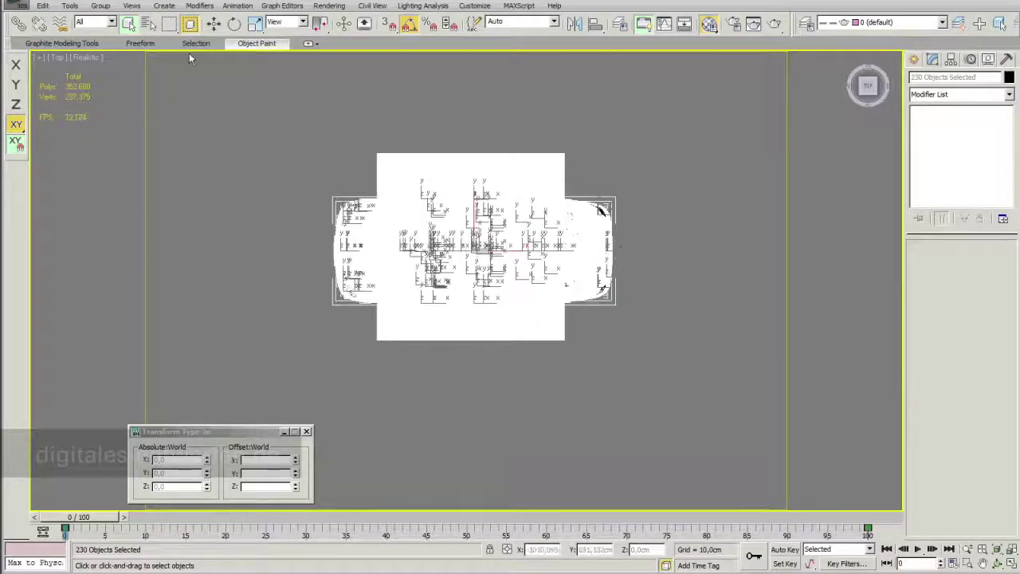
left_click(255, 23)
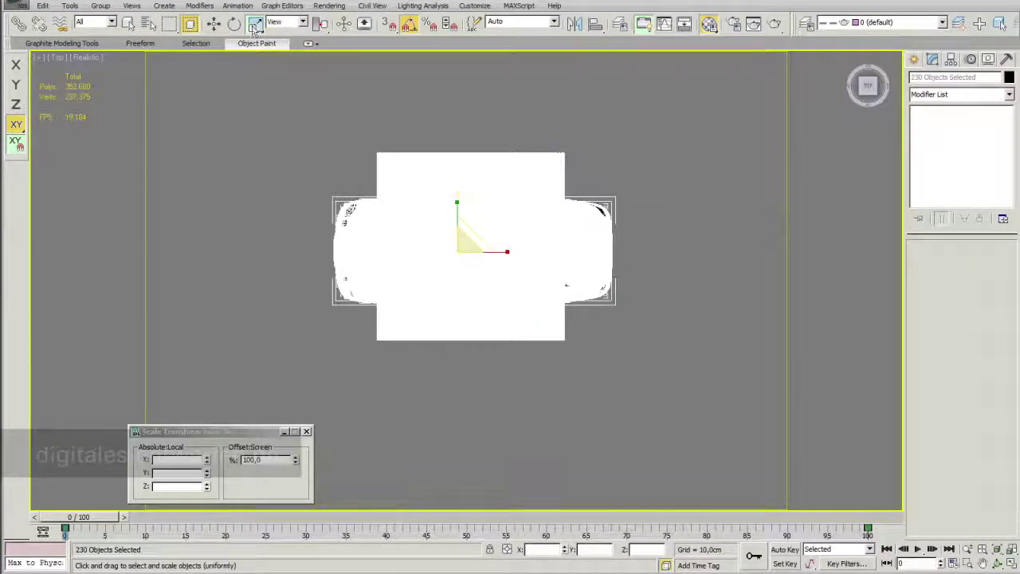
left_click(253, 466)
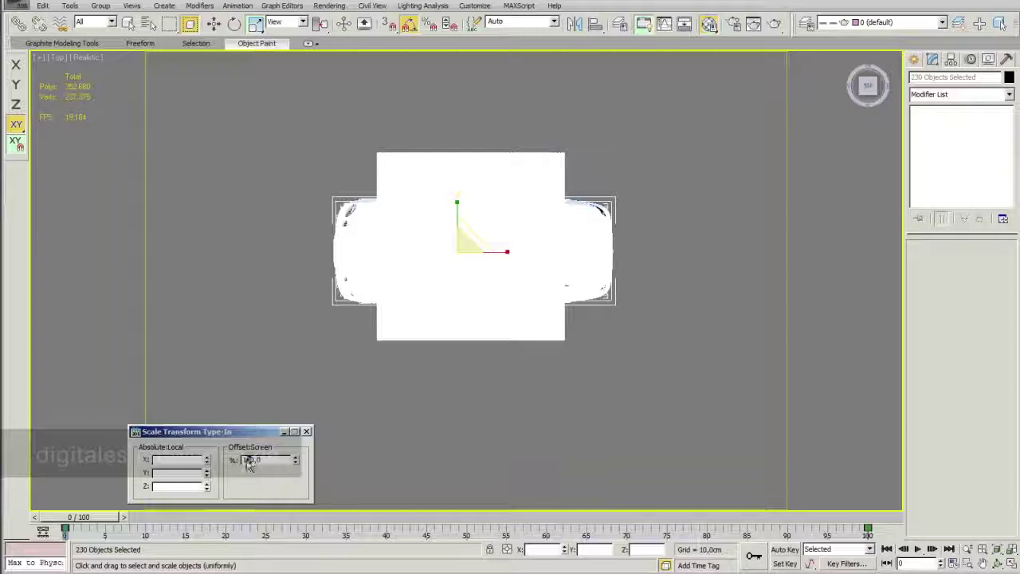
key("Return")
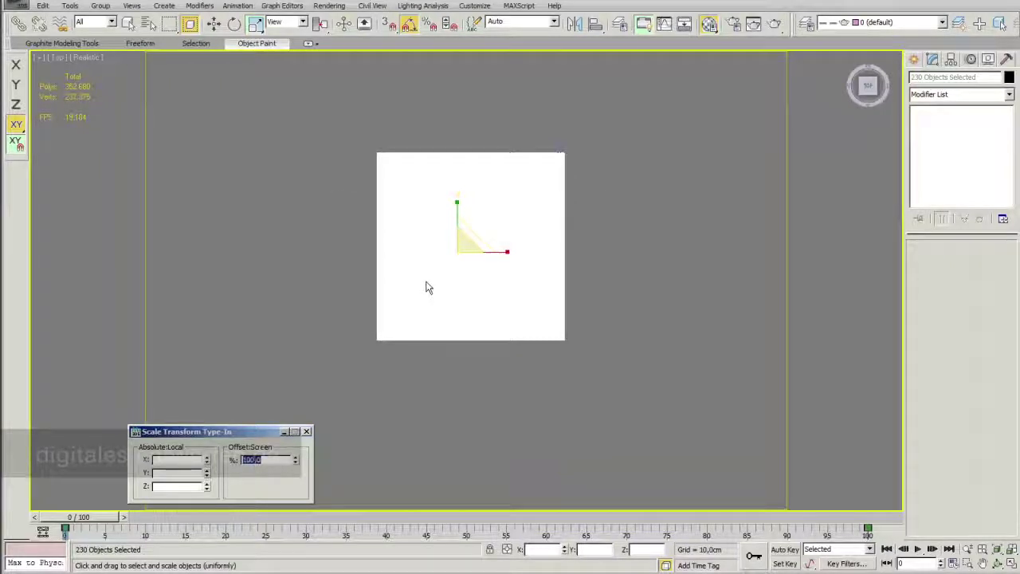
Step: Deselect, zoom in on the Top view, and double-click the car to select its whole hierarchy
left_click(564, 451)
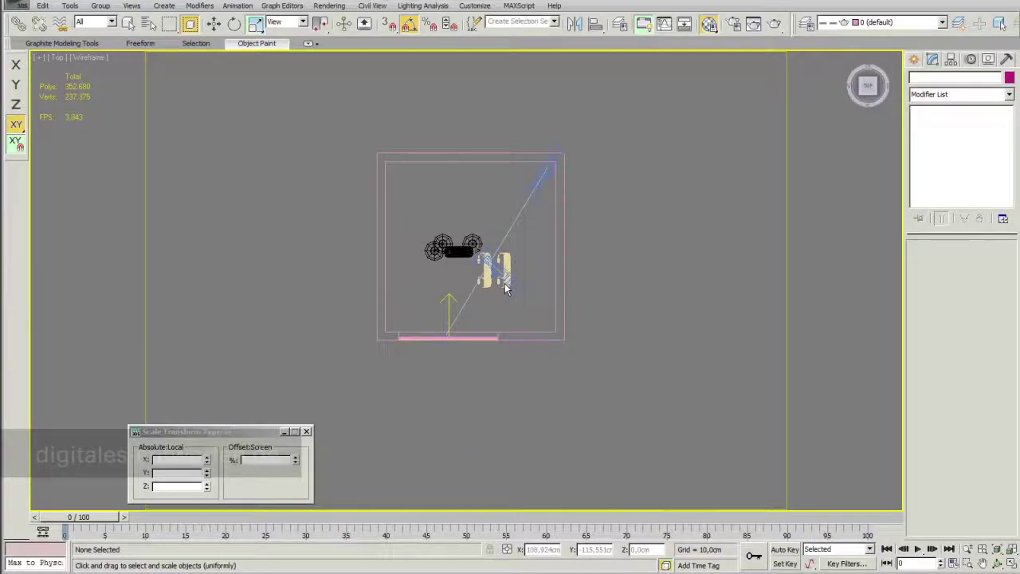
scroll(506, 288, "up", 2)
scroll(515, 296, "up", 2)
scroll(527, 307, "up", 2)
scroll(539, 318, "up", 1)
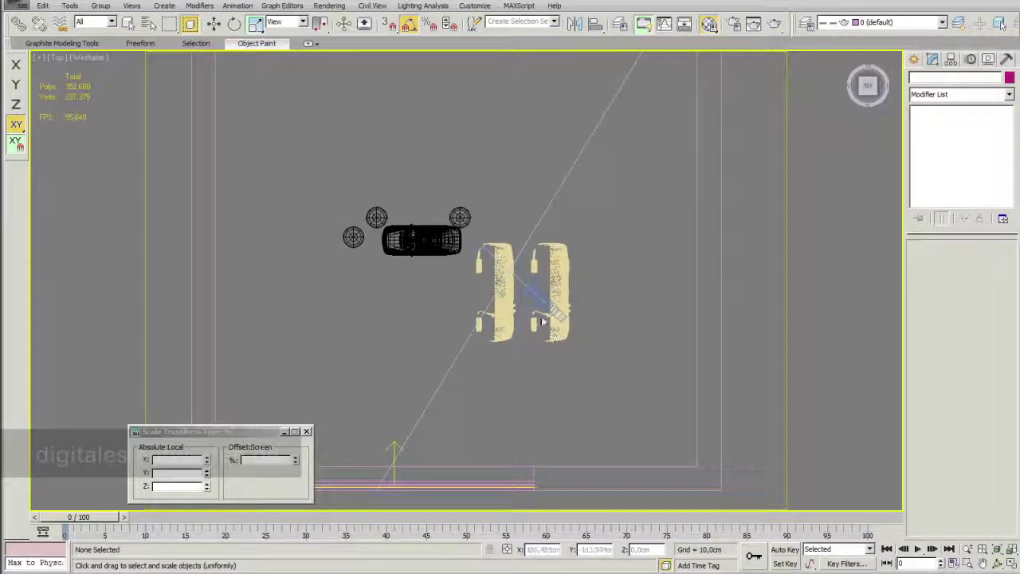
left_click(404, 239)
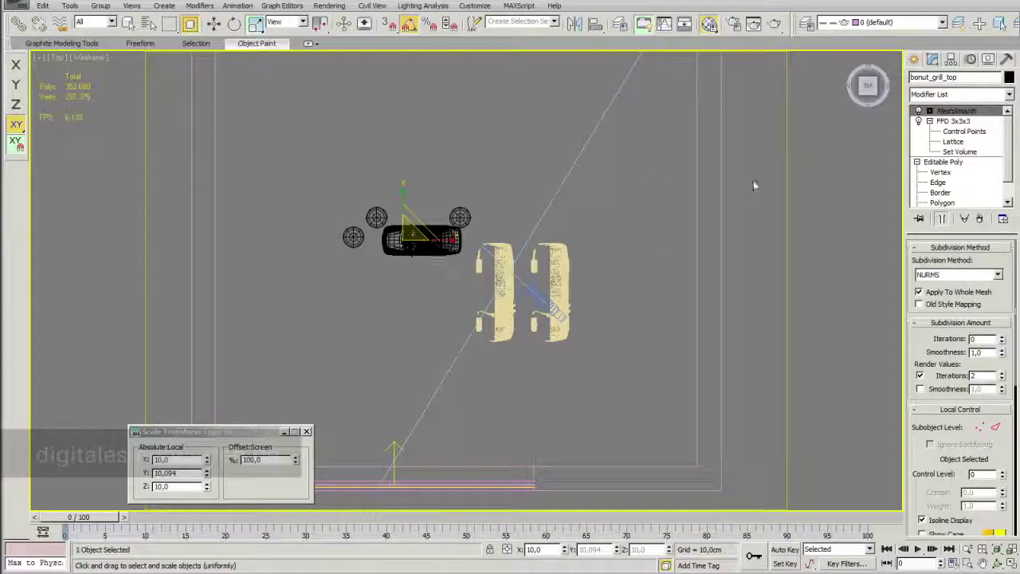
left_click(127, 22)
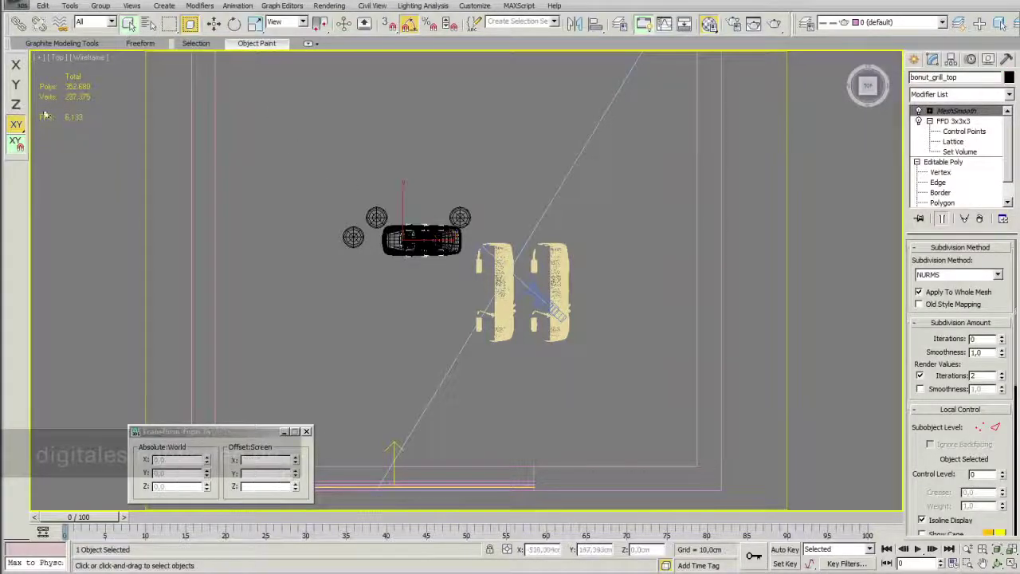
double_click(436, 252)
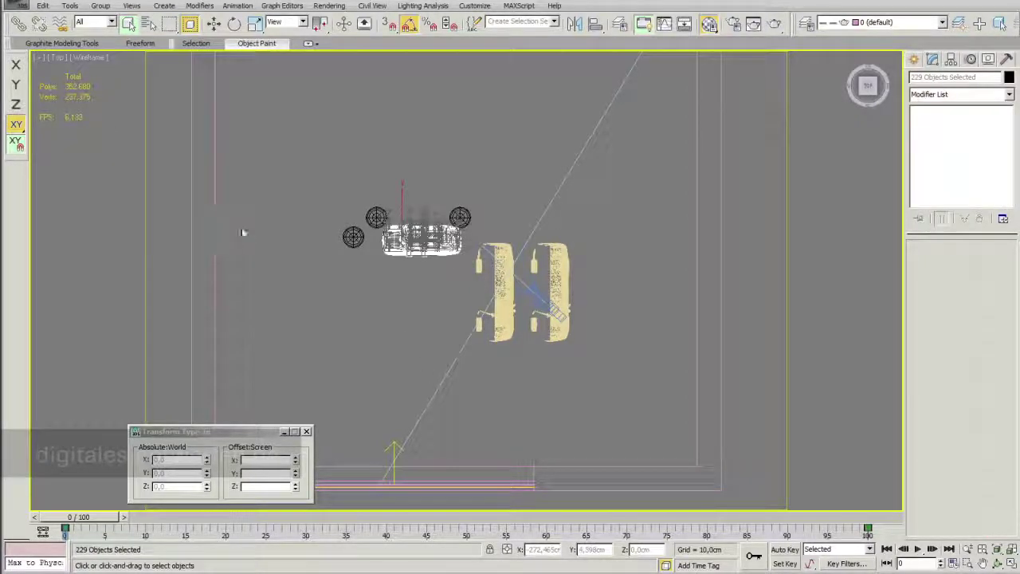
Step: Switch the viewport to the Front view with Select and Move, ready to pick the Auto set
left_click(88, 58)
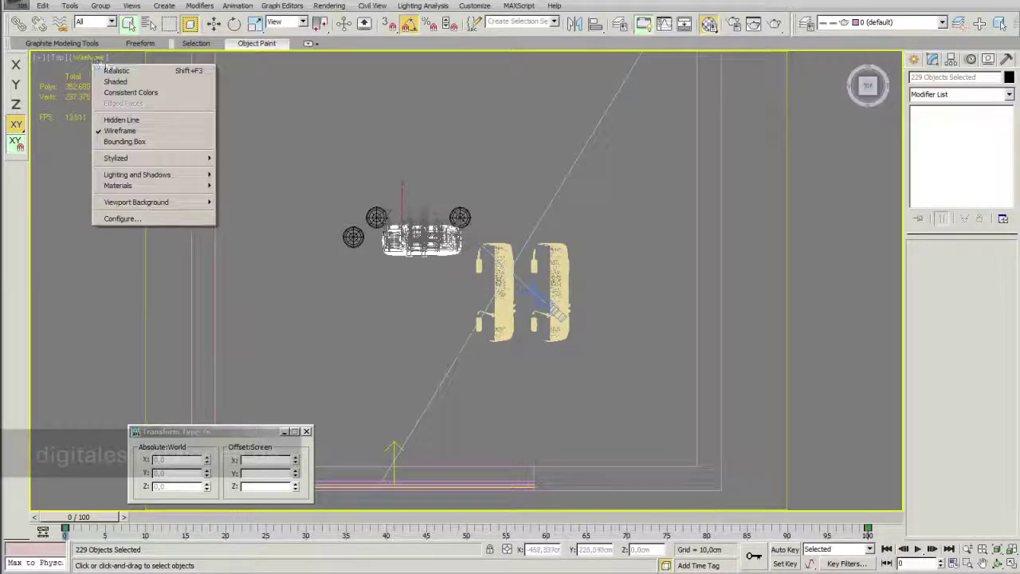
left_click(57, 57)
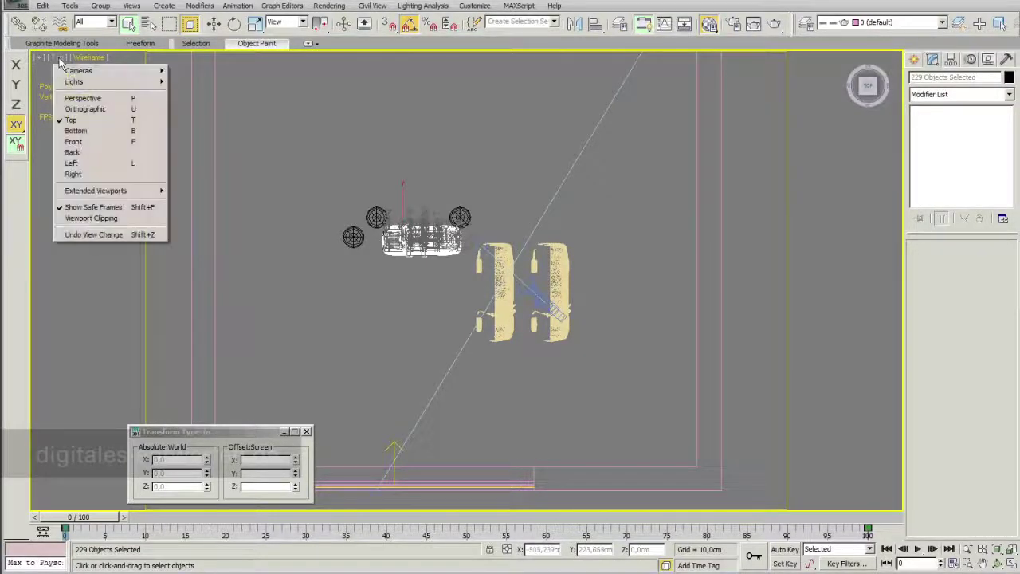
left_click(308, 162)
key("f")
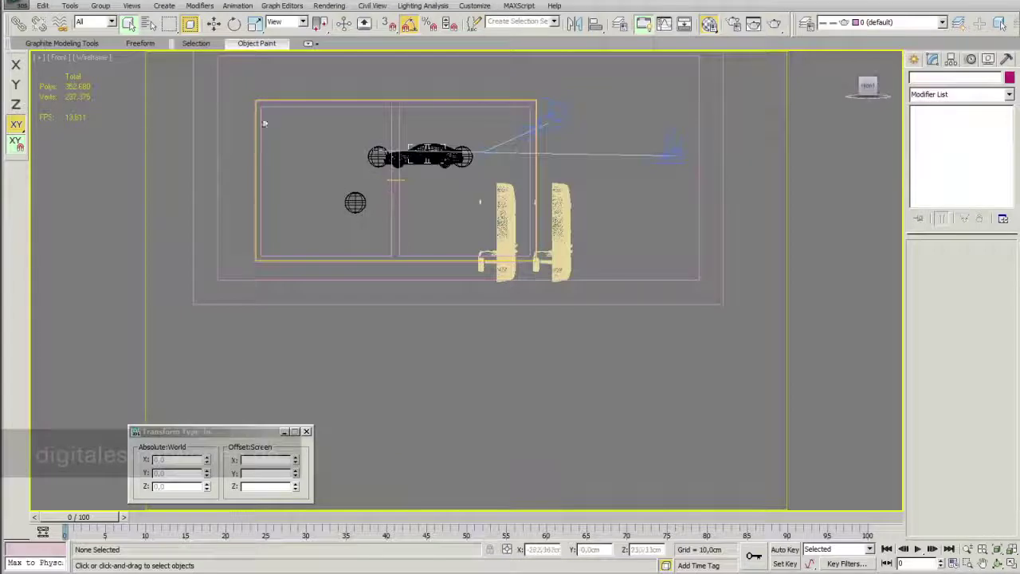
left_click(213, 22)
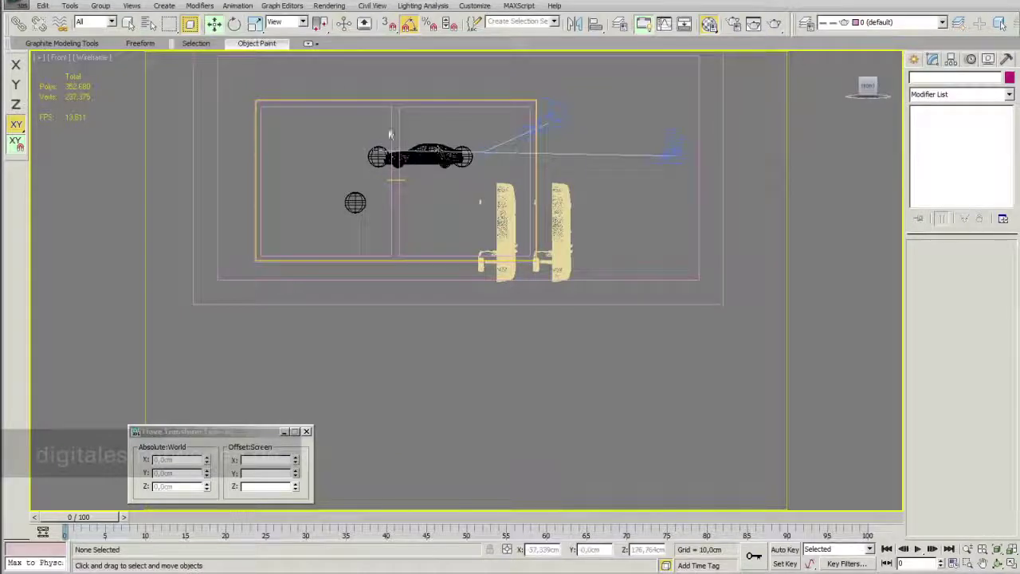
left_click(554, 22)
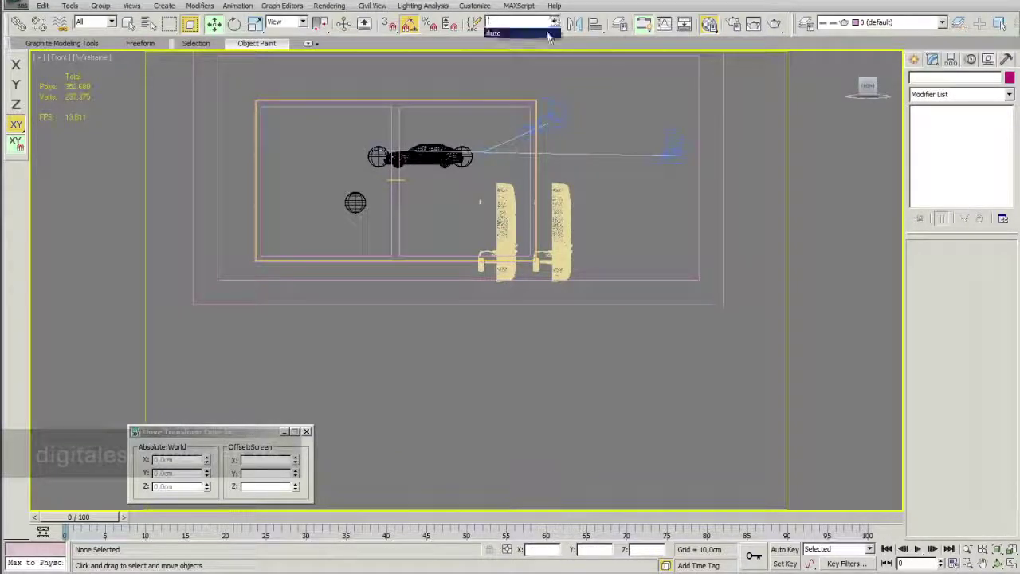
Step: Lower the Auto car selection onto the room floor and view it through the Kamera_Fenster camera
left_click(510, 32)
left_click_drag(418, 132, 420, 245)
left_click(62, 64)
mouse_move(86, 71)
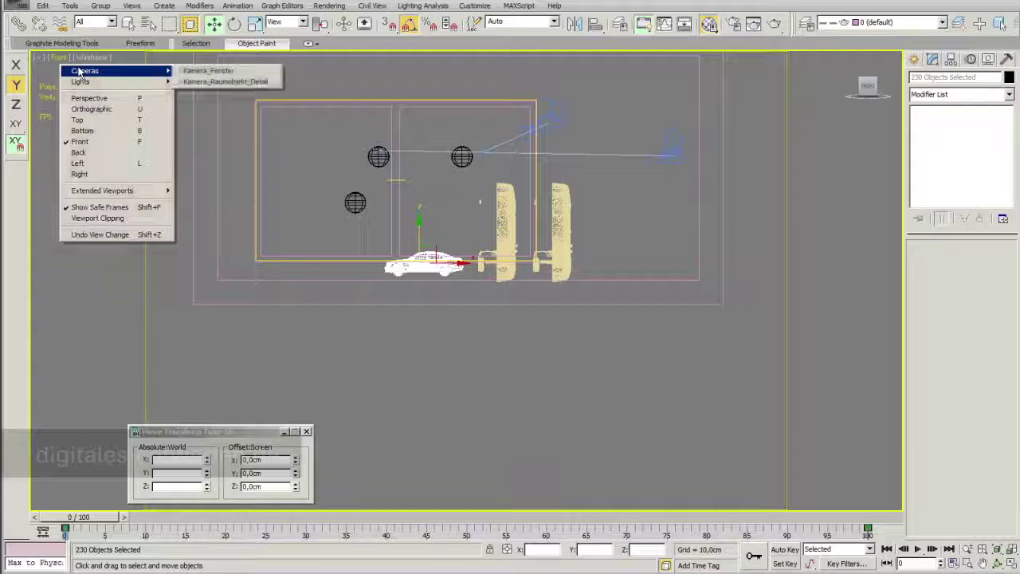
left_click(212, 71)
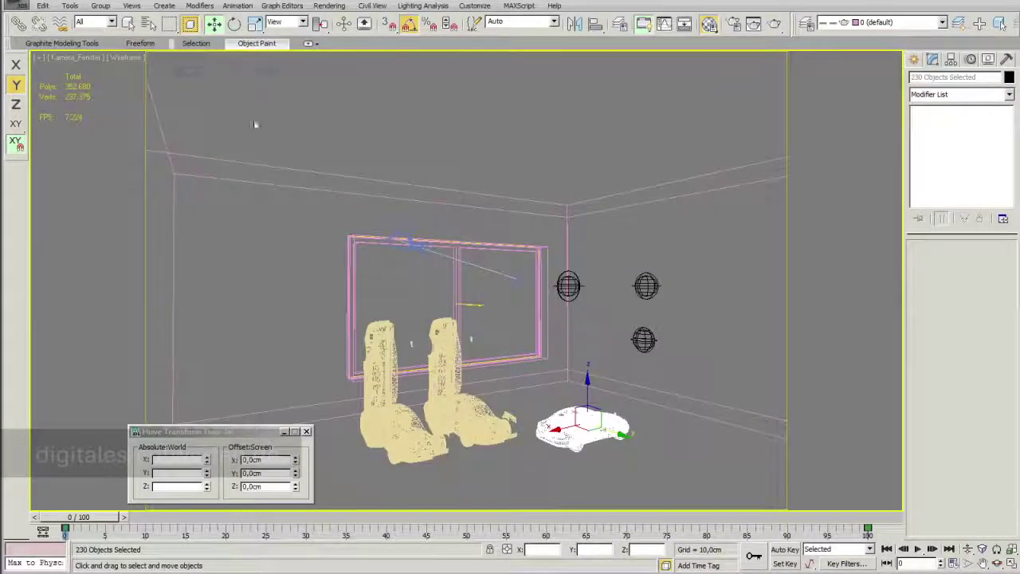
Step: Set viewport shading to Realistic and switch to the Perspective view
left_click(140, 59)
left_click(157, 70)
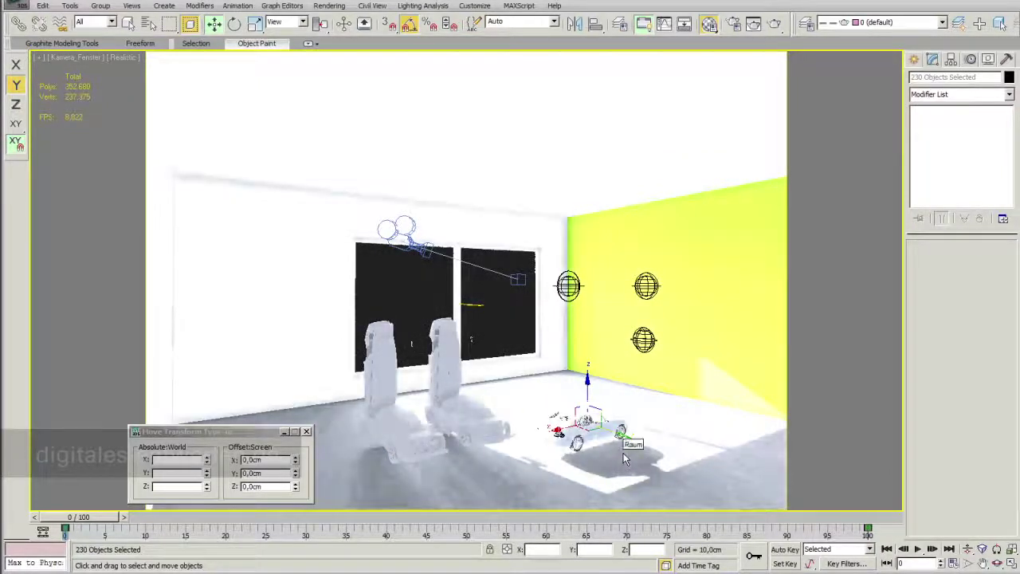
key("p")
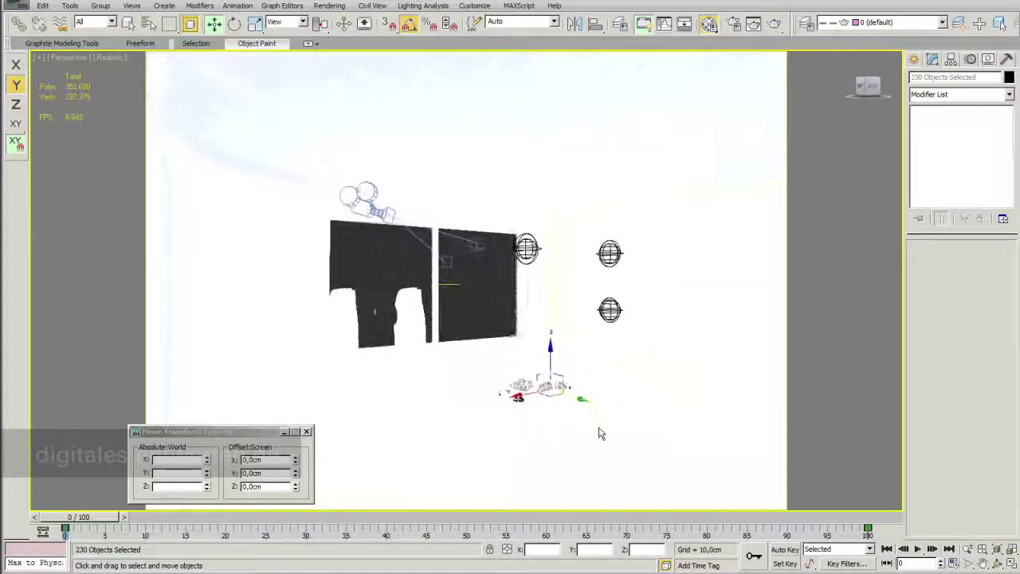
Step: Zoom and orbit the view into the car interior toward the steering wheel and dashboard
scroll(593, 430, "up", 6)
scroll(487, 321, "down", 3)
scroll(492, 298, "down", 3)
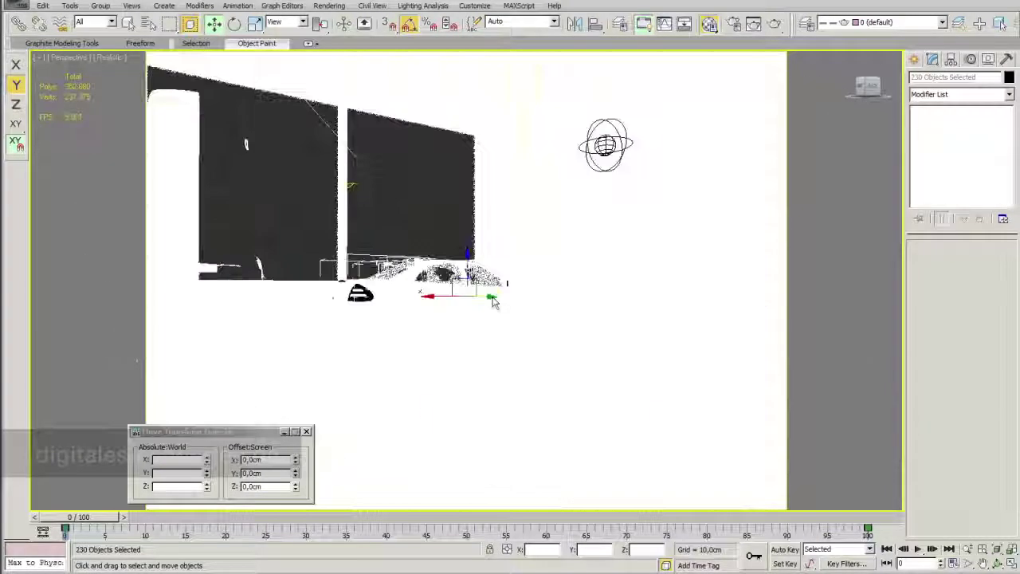
scroll(492, 298, "up", 3)
scroll(491, 298, "down", 3)
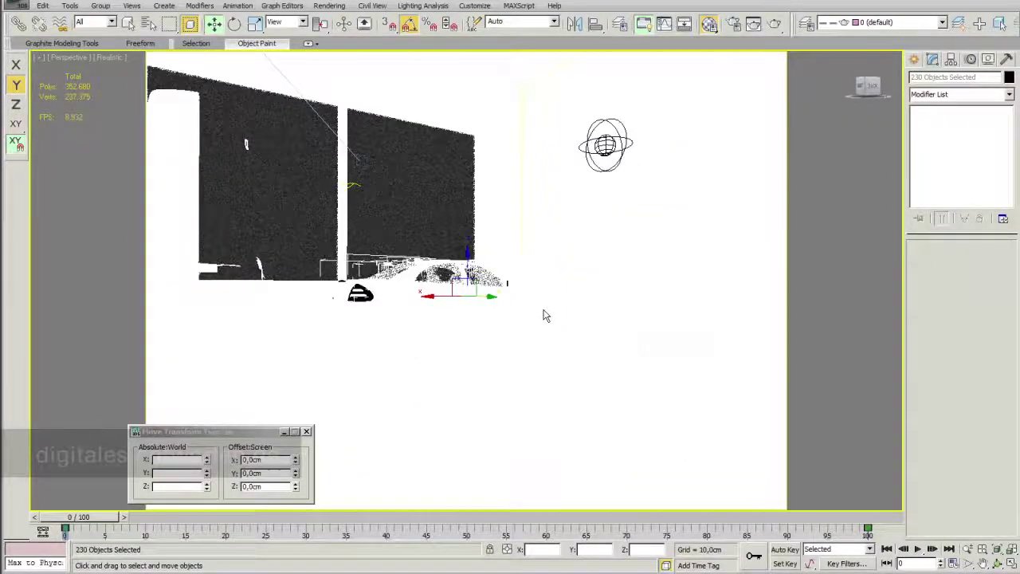
scroll(485, 326, "up", 5)
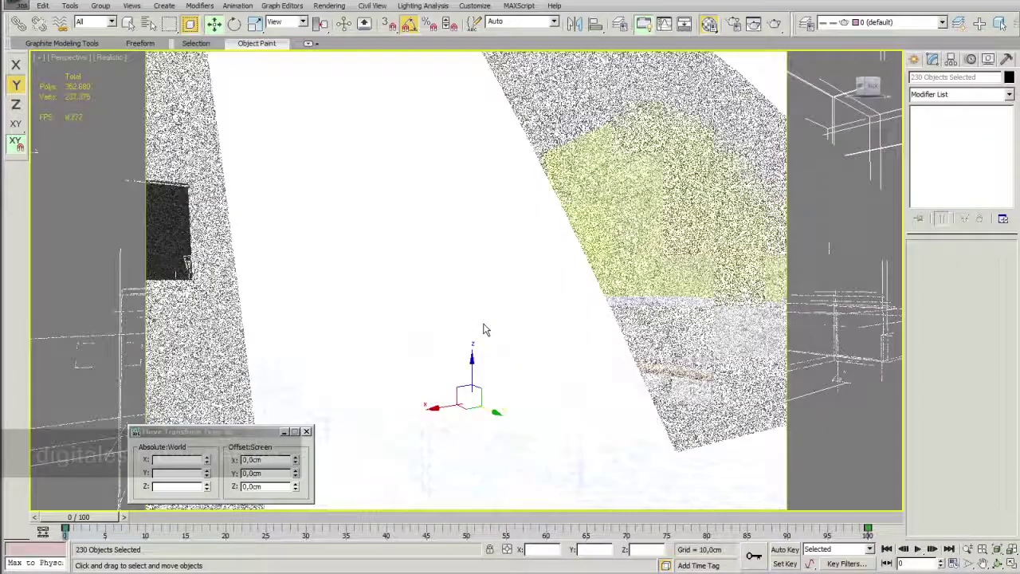
middle_click_drag(485, 326, 567, 357, "alt")
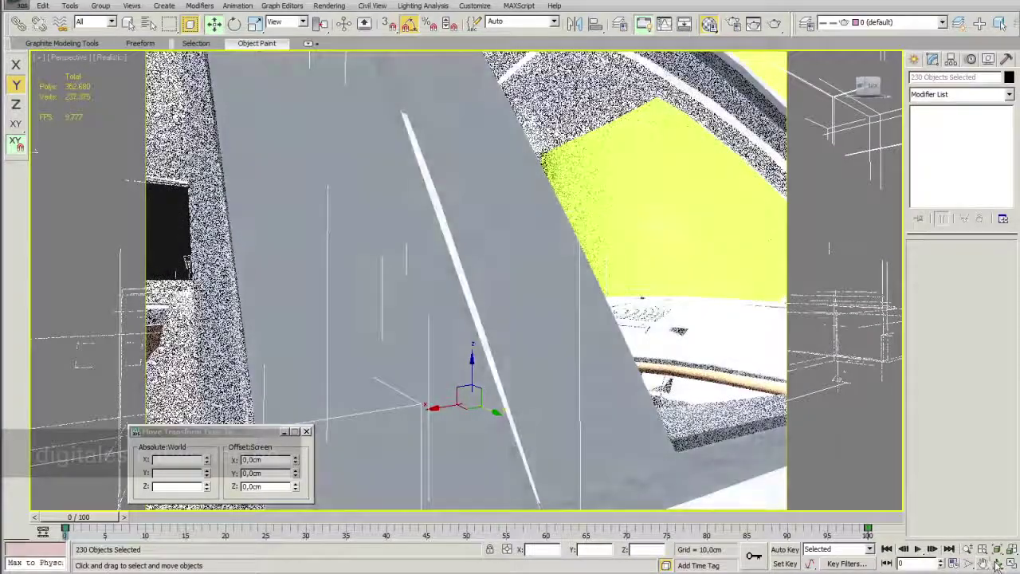
left_click(998, 563)
mouse_move(407, 359)
left_mouse_down()
mouse_move(466, 395)
mouse_move(541, 330)
left_mouse_up()
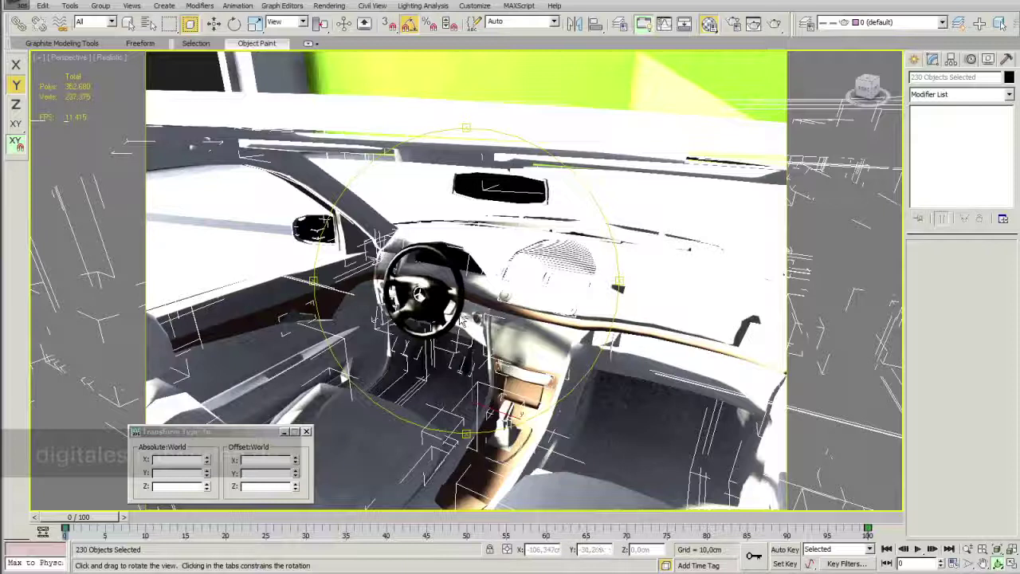
Step: Orbit the view slightly to frame the dashboard
mouse_move(466, 358)
left_mouse_down()
mouse_move(494, 353)
mouse_move(471, 365)
mouse_move(483, 358)
mouse_move(488, 370)
left_mouse_up()
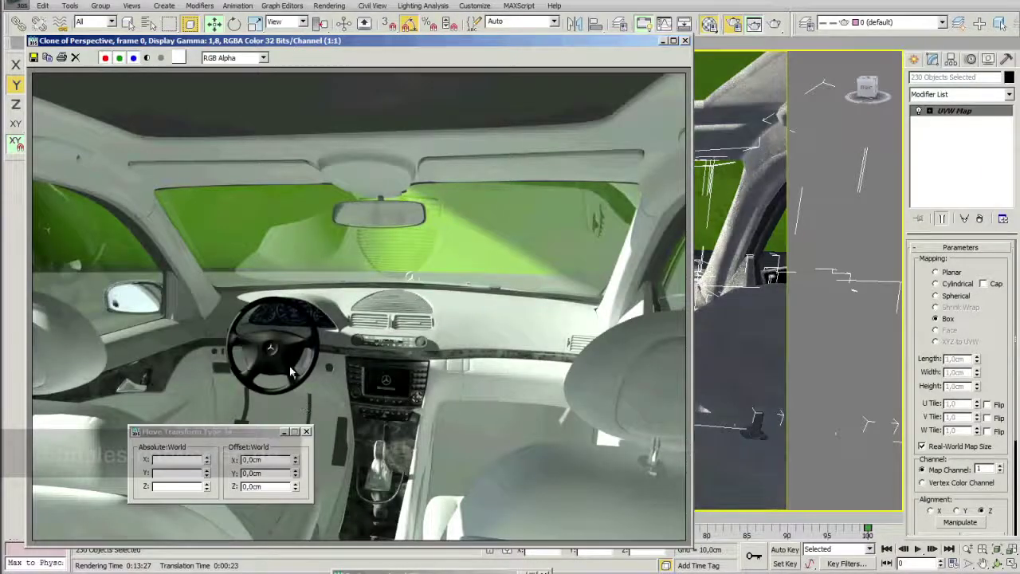
Step: Place the new wood-trim render beside the grey-trim clone and bring each to front to compare
mouse_move(989, 462)
left_mouse_down()
mouse_move(672, 77)
mouse_move(634, 50)
mouse_move(642, 20)
left_mouse_up()
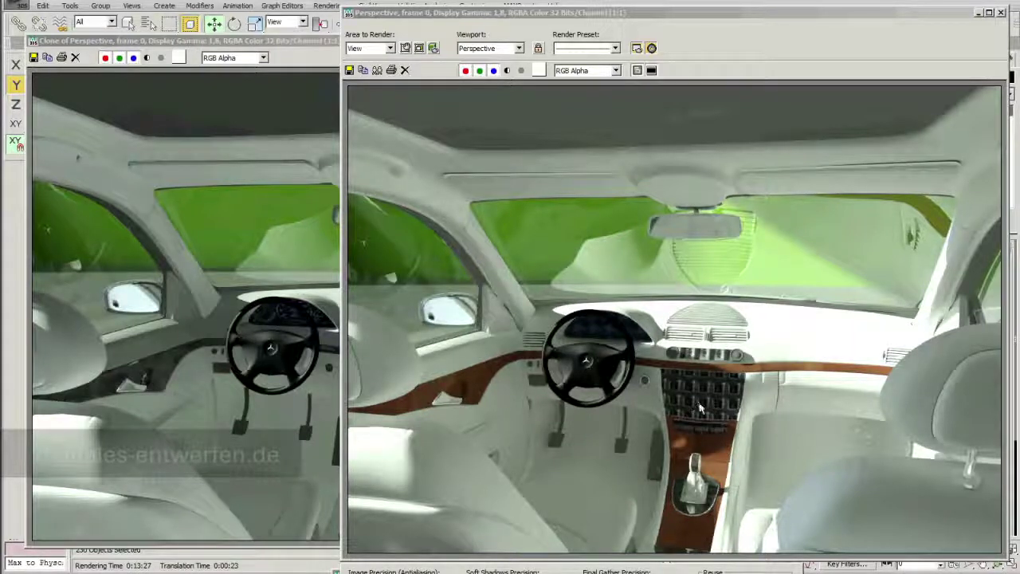
left_click_drag(534, 22, 666, 20)
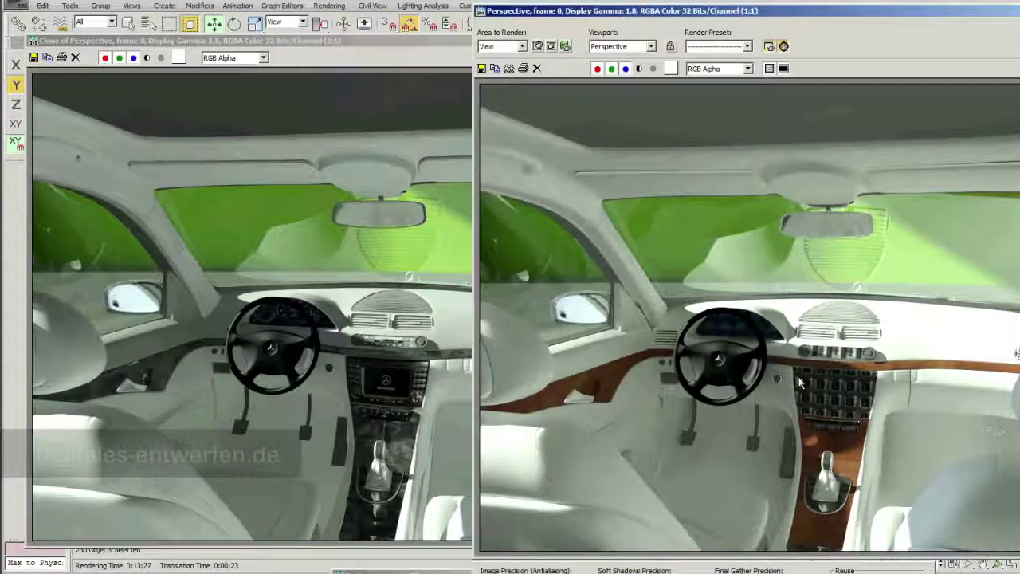
left_click_drag(911, 16, 782, 3)
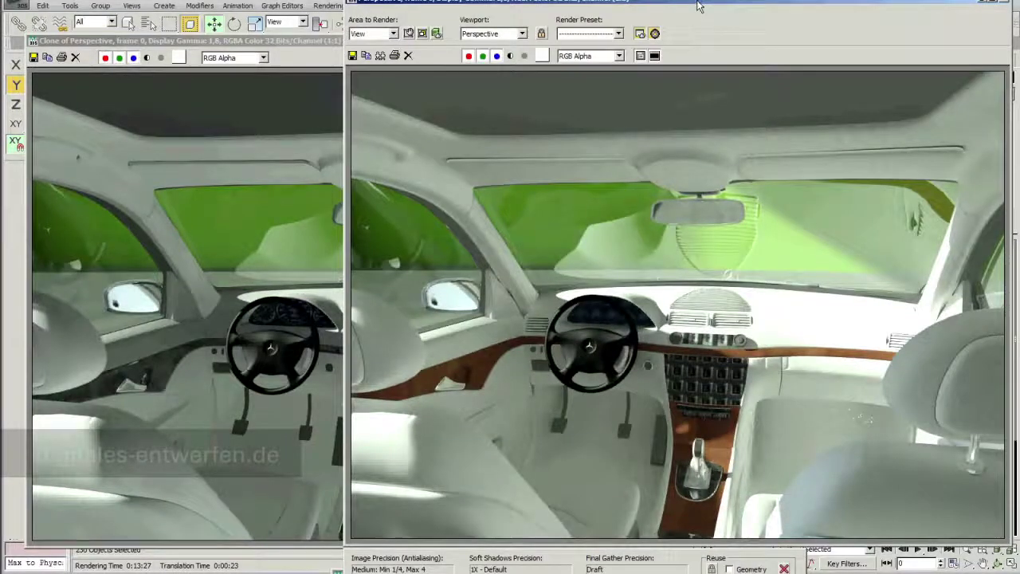
left_click_drag(699, 6, 646, 0)
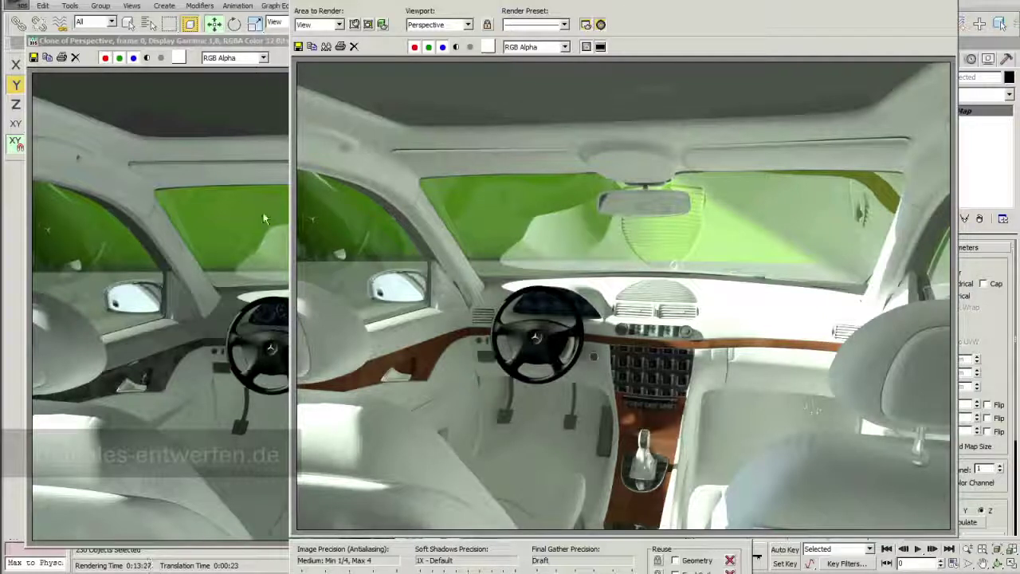
left_click(271, 40)
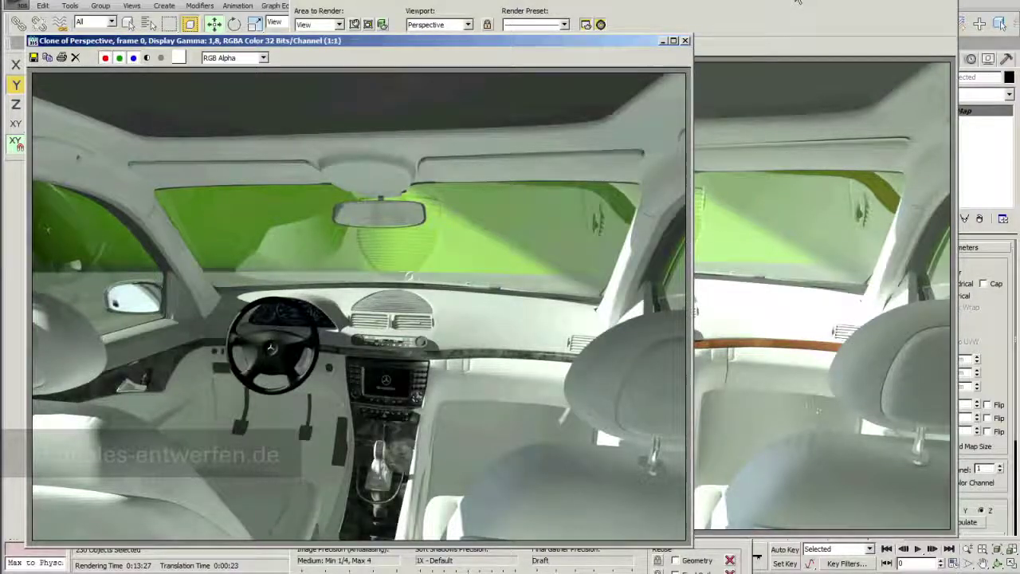
left_click(797, 48)
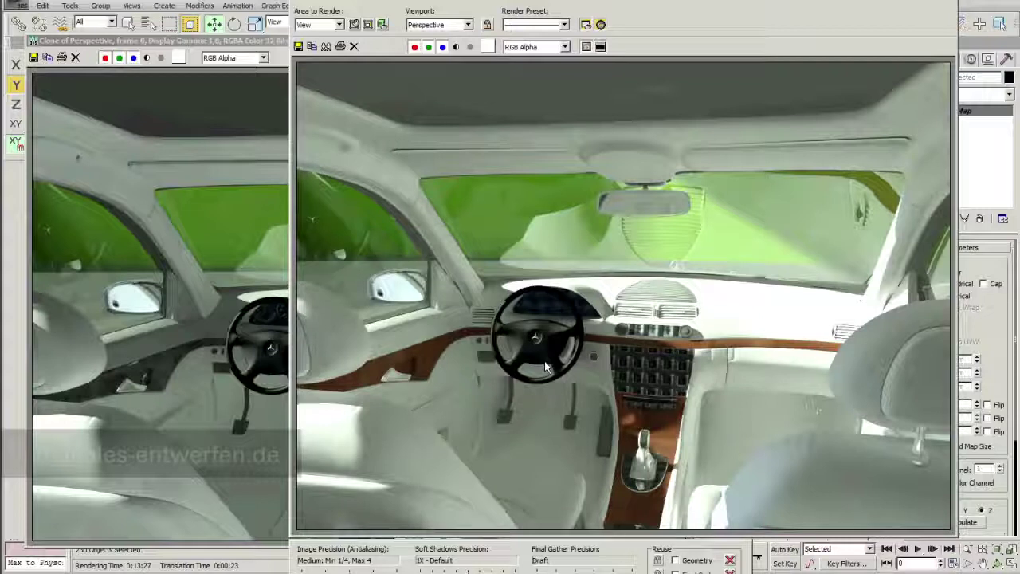